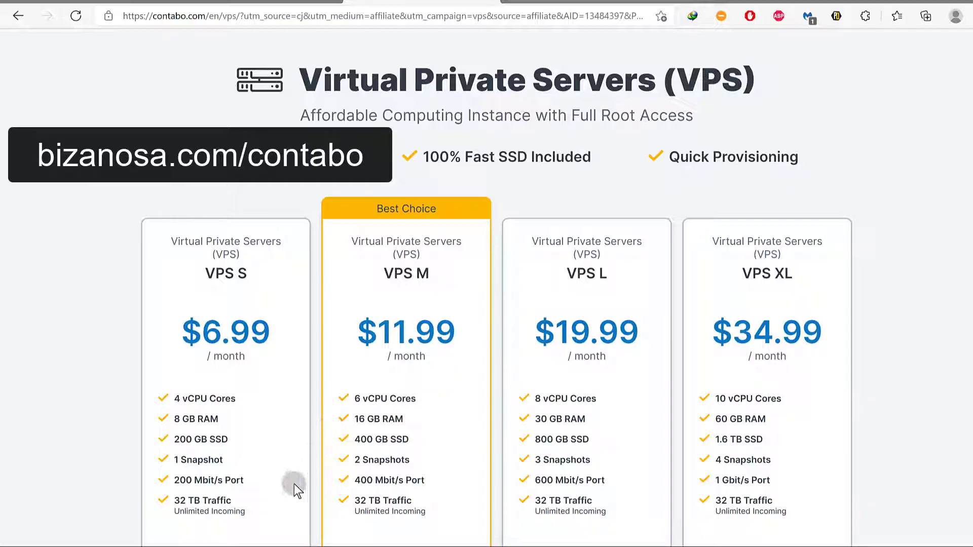
Step: Find the VPS plan cards and choose the VPS S plan at $6.99 per month
scroll(319, 408, down, 3)
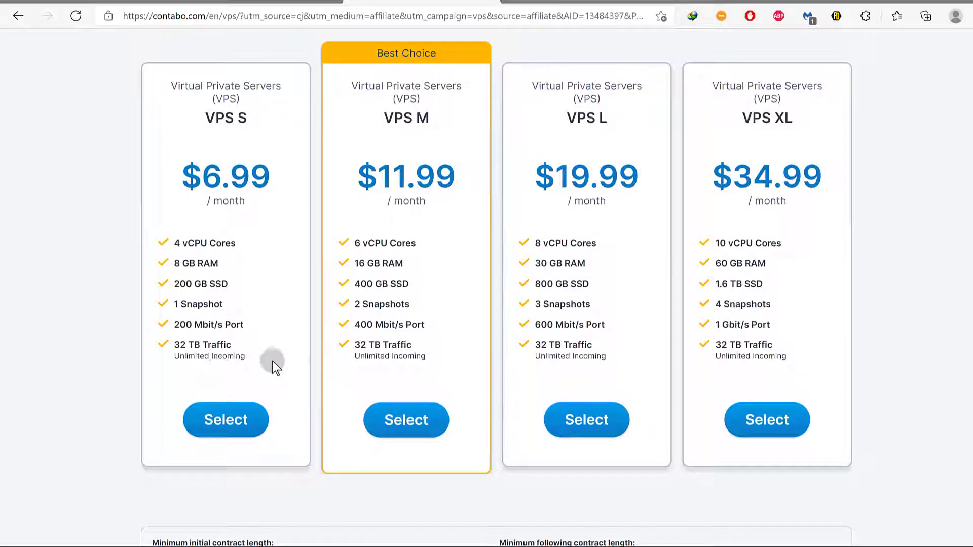
scroll(441, 274, up, 5)
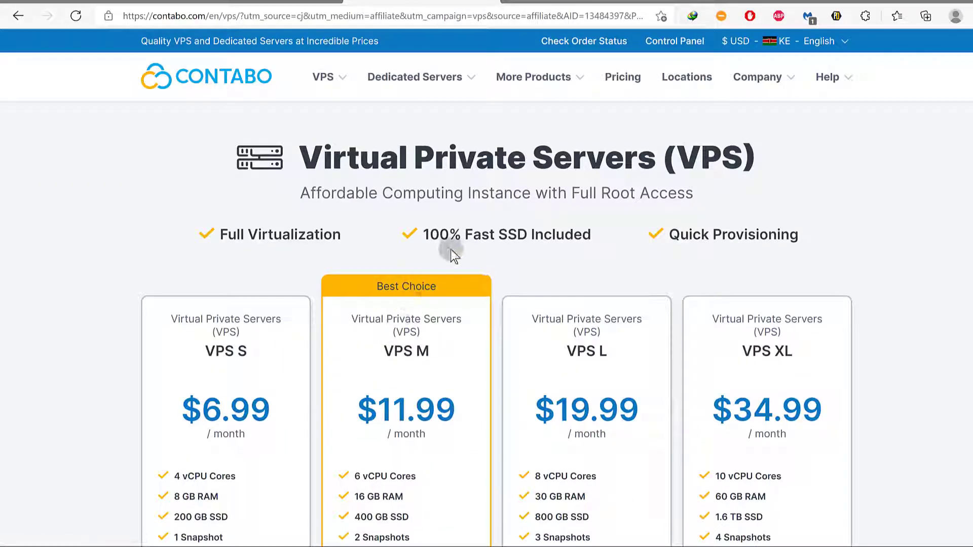
mouse_move(341, 77)
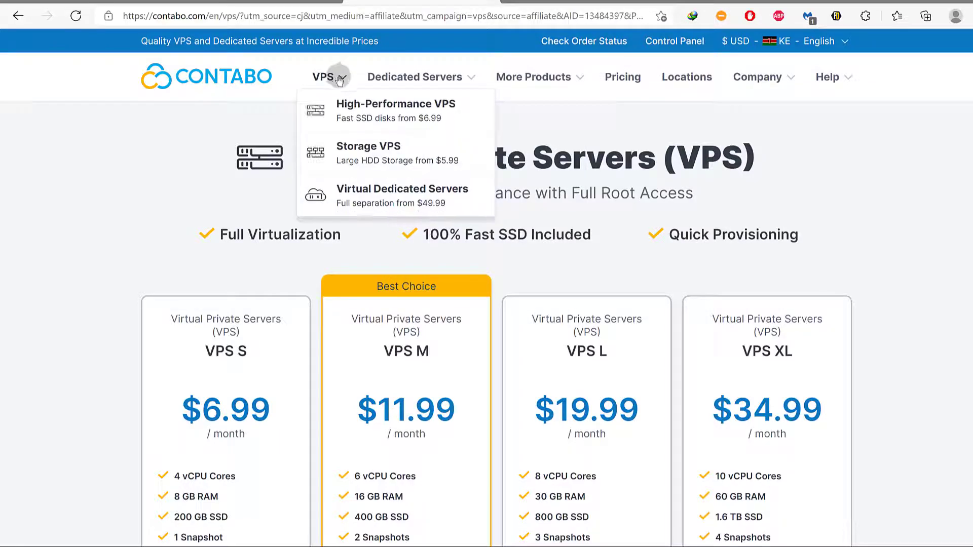
mouse_move(435, 76)
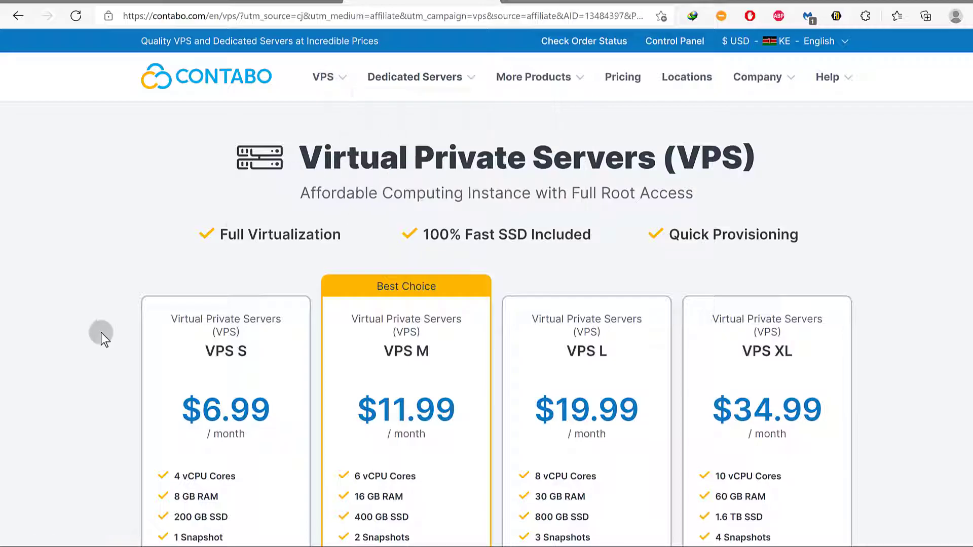
scroll(101, 341, down, 3)
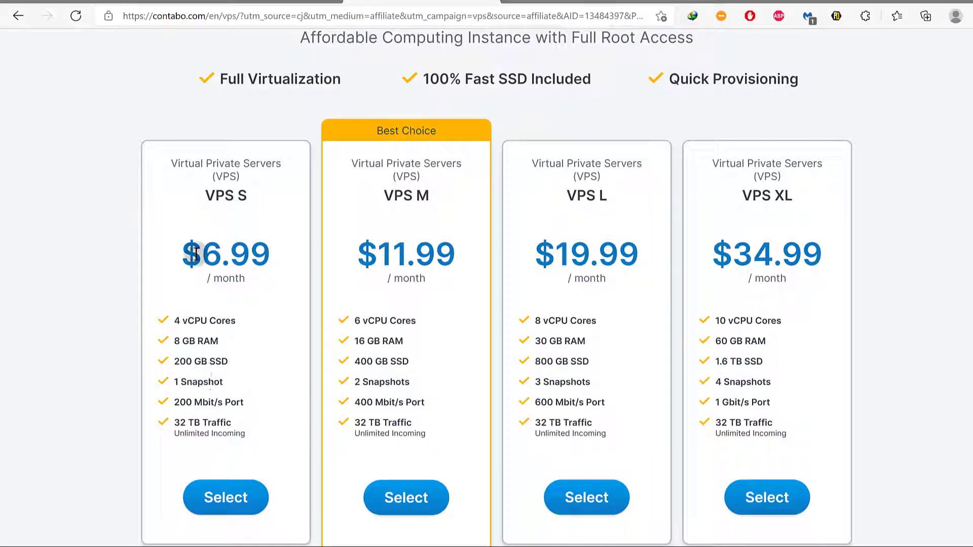
click(228, 495)
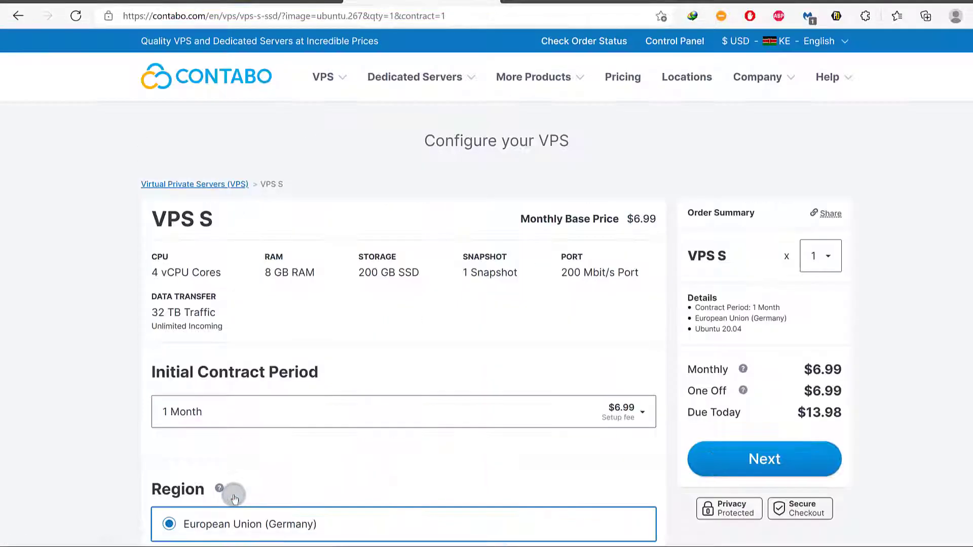
scroll(234, 499, down, 2)
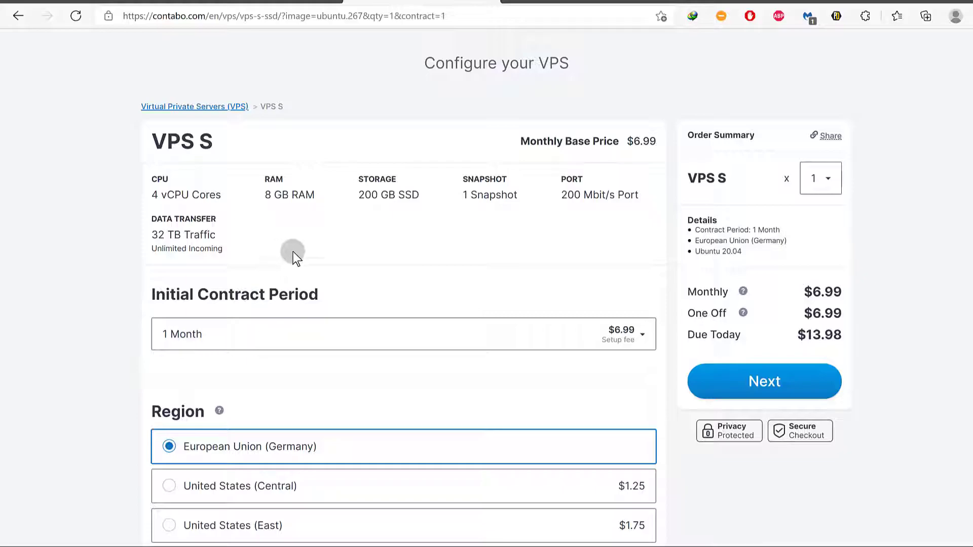
scroll(293, 251, down, 2)
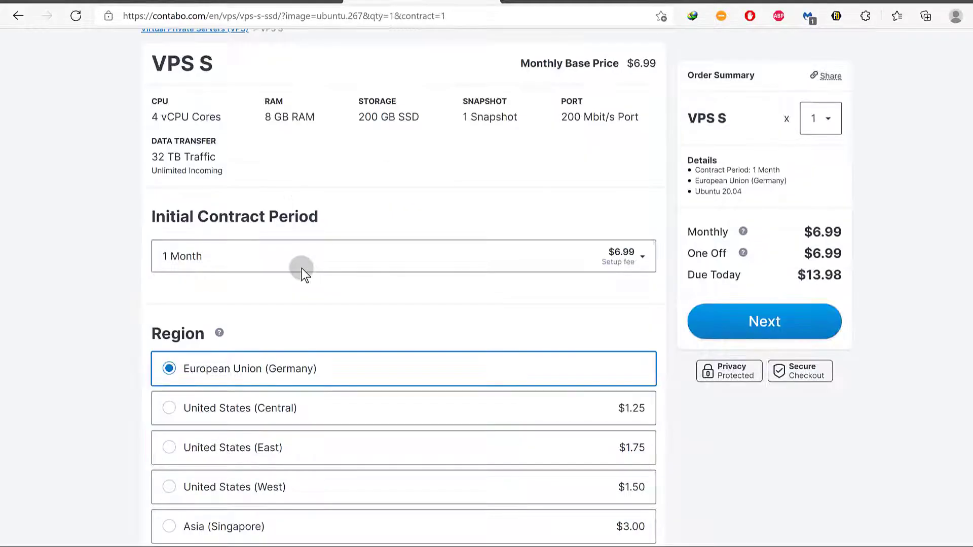
click(218, 260)
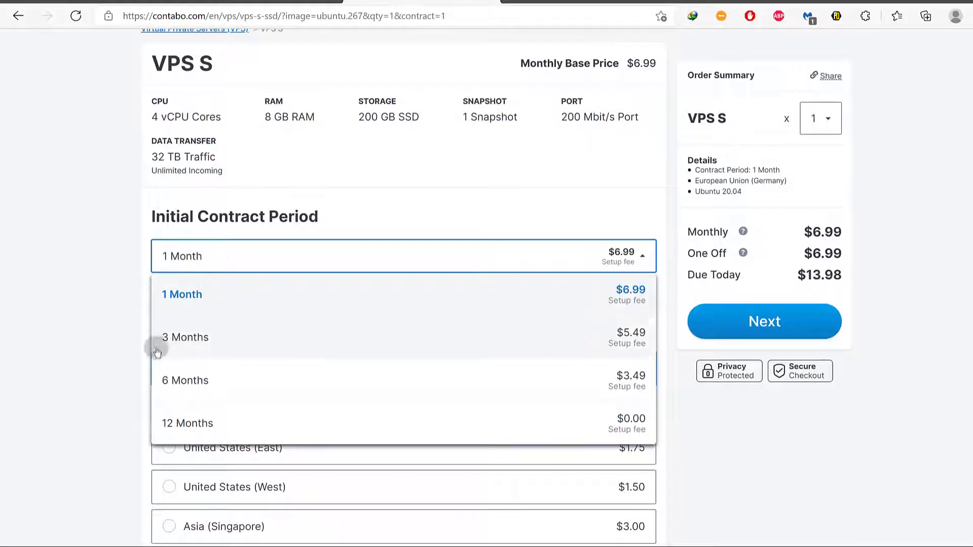
click(87, 377)
scroll(167, 289, down, 2)
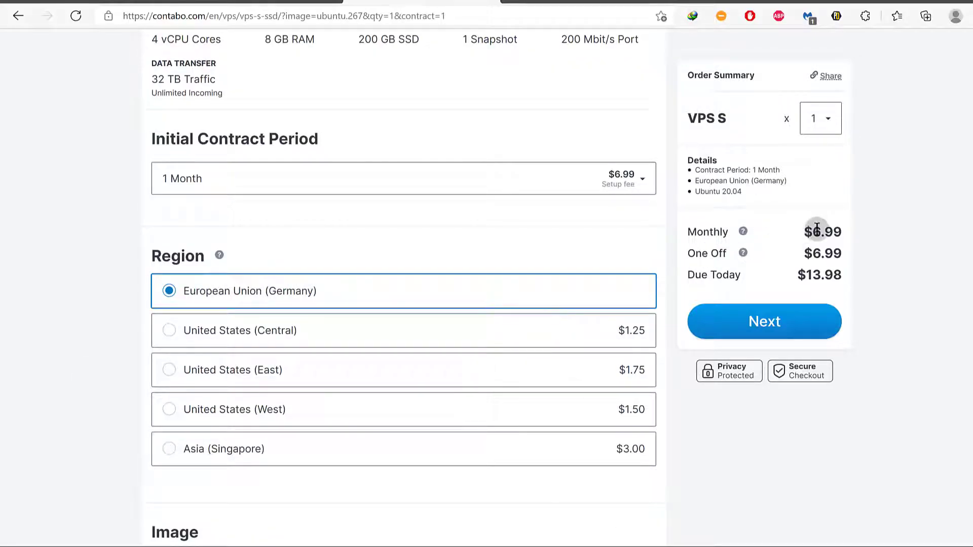
drag(817, 229, 850, 230)
click(836, 232)
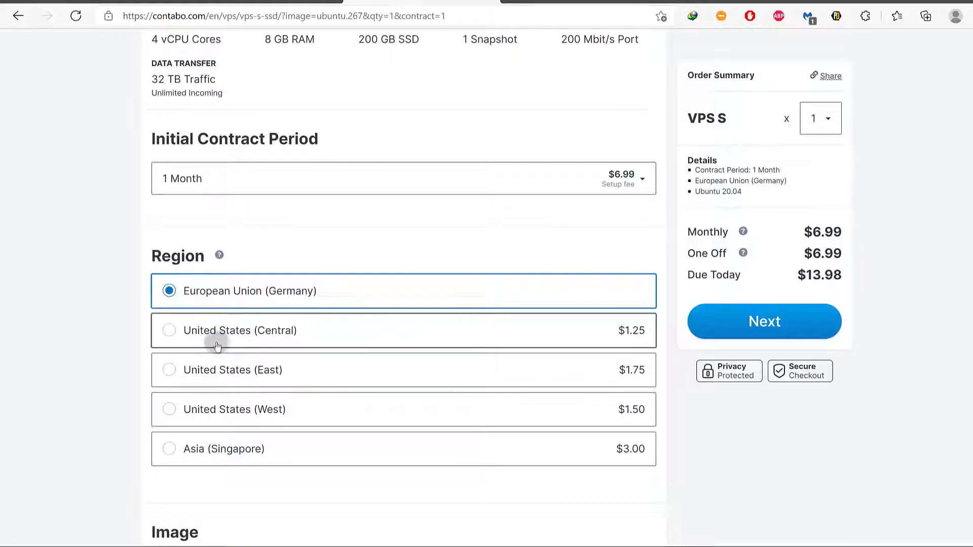
click(170, 369)
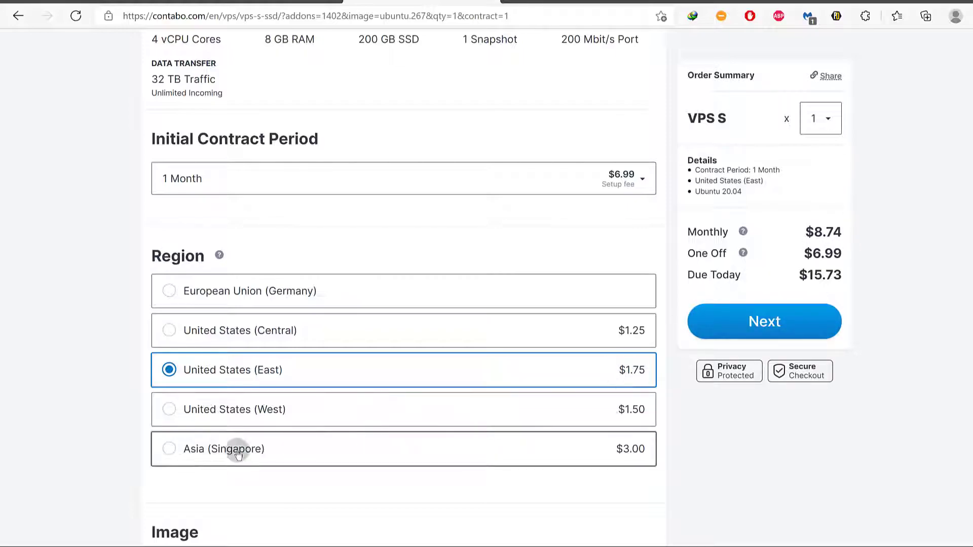
click(170, 450)
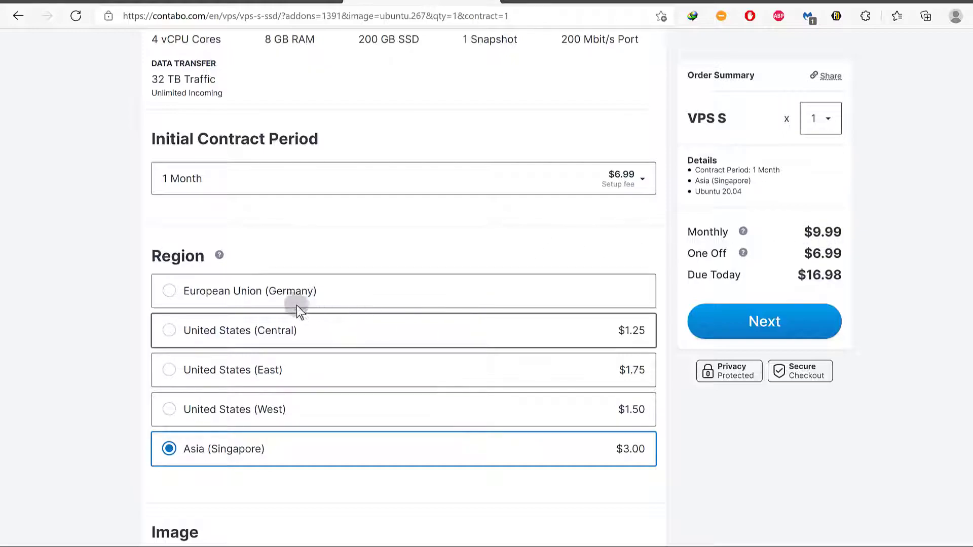
click(172, 290)
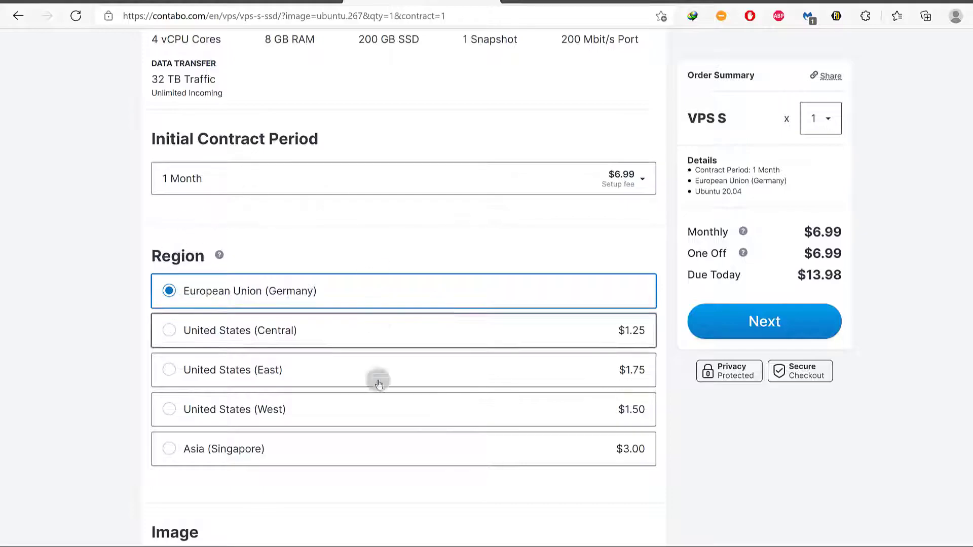
Step: Show the OS image choices and keep Ubuntu 20.04 in the version dropdown
scroll(293, 261, down, 3)
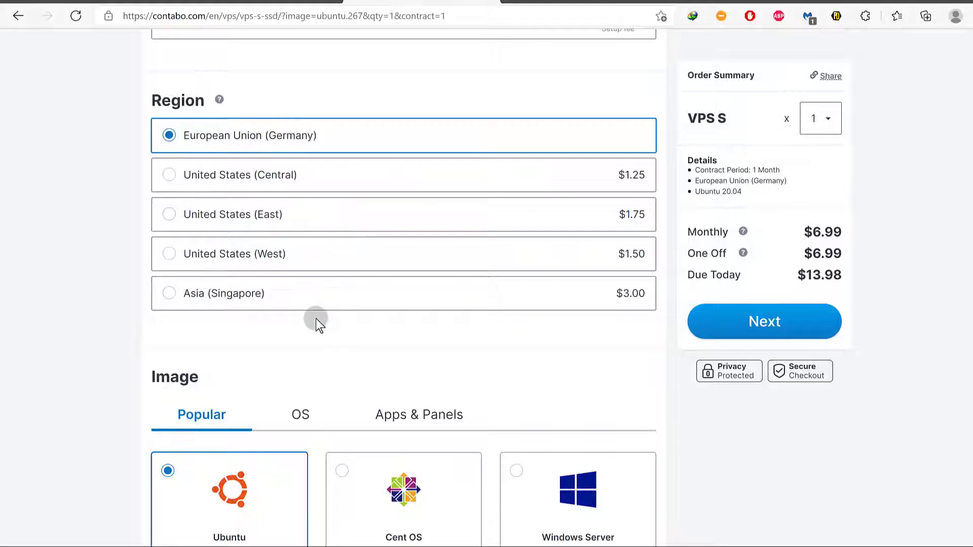
scroll(313, 319, down, 2)
scroll(290, 287, down, 3)
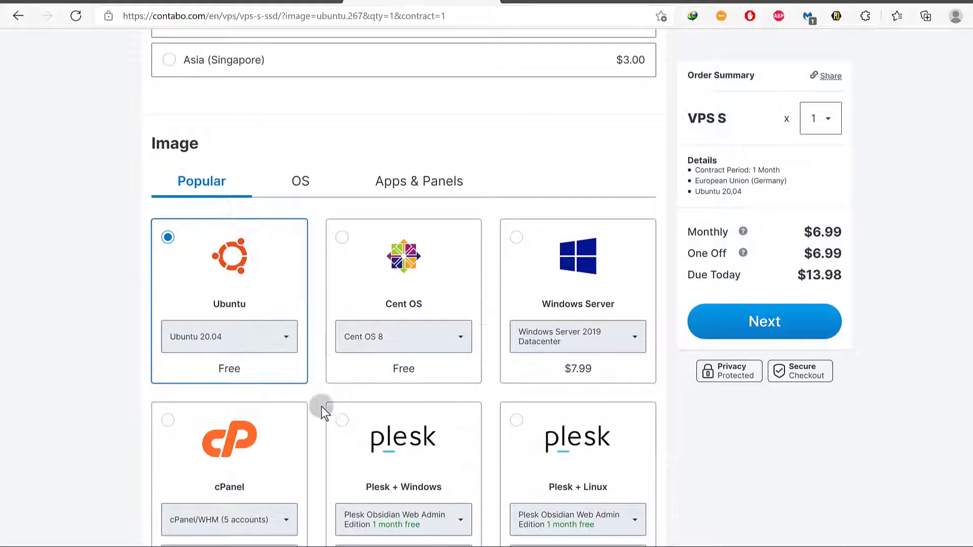
click(304, 187)
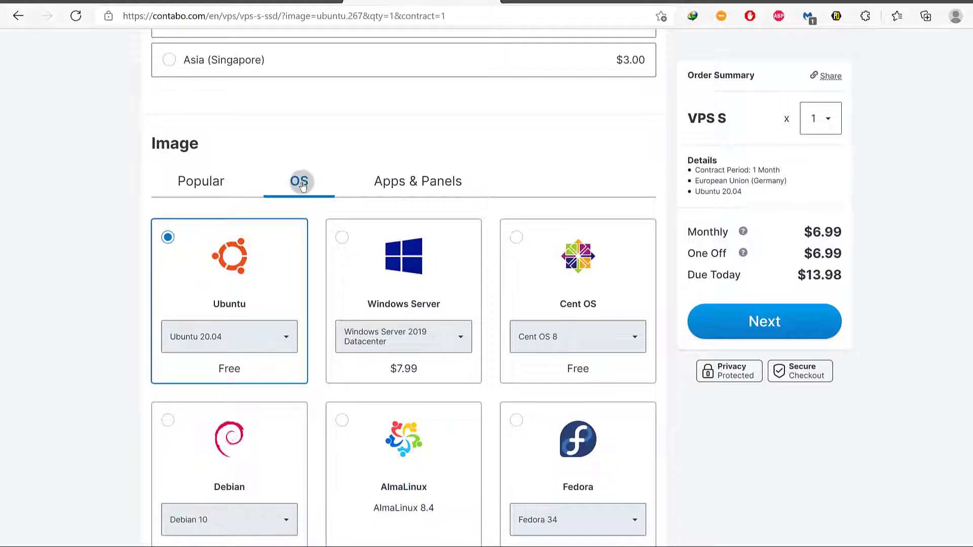
click(580, 339)
scroll(579, 338, down, 2)
click(216, 257)
click(267, 258)
click(267, 258)
click(267, 258)
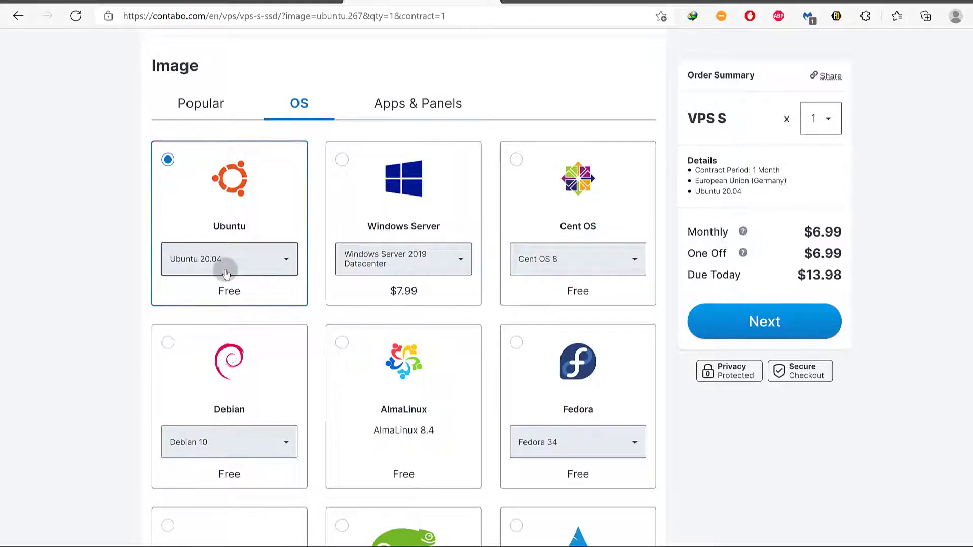
Step: Recheck the Ubuntu version list twice, leaving Ubuntu 20.04 selected
scroll(226, 273, up, 5)
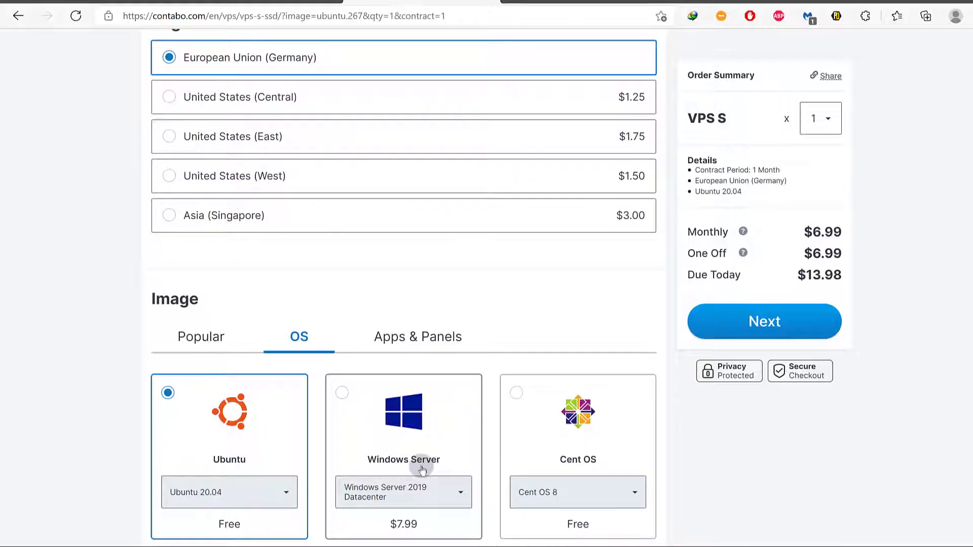
scroll(299, 445, down, 3)
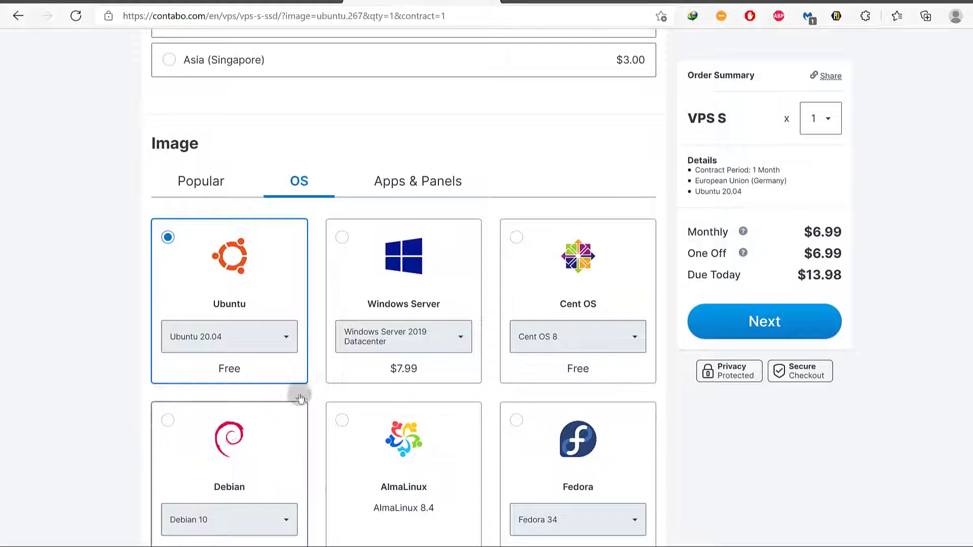
click(229, 337)
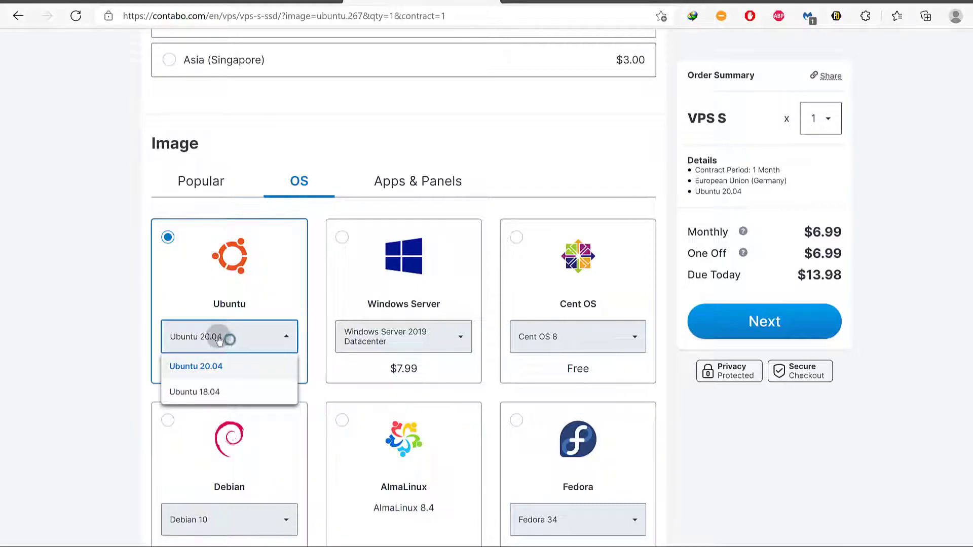
click(220, 371)
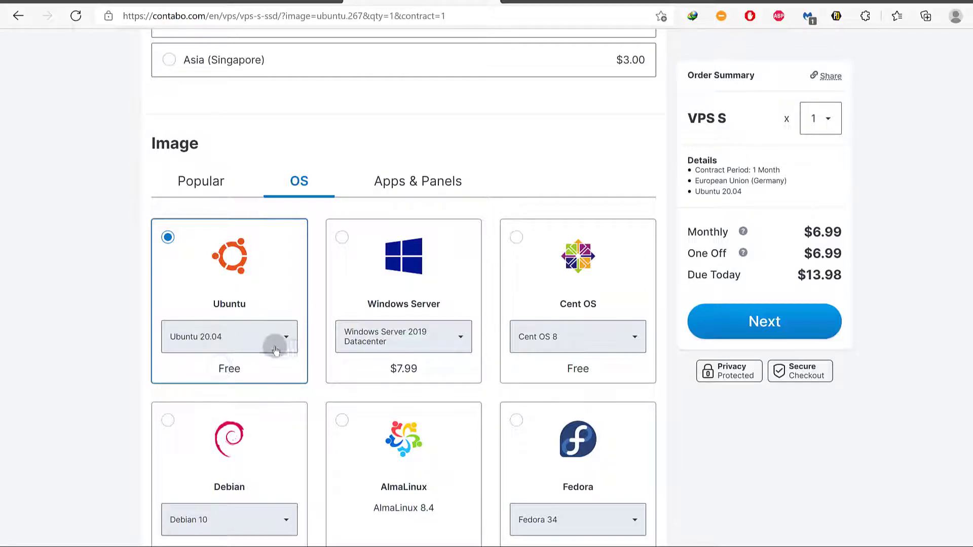
click(211, 336)
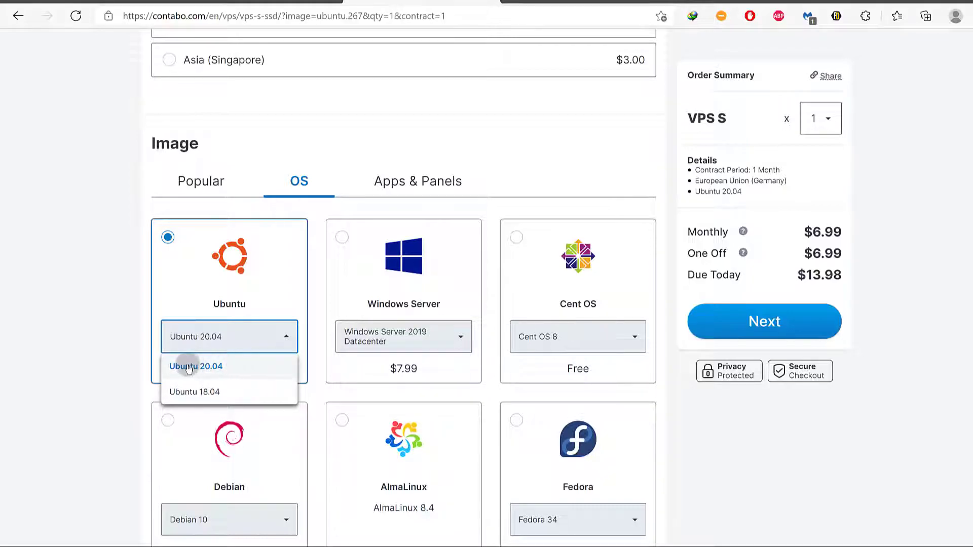
click(237, 372)
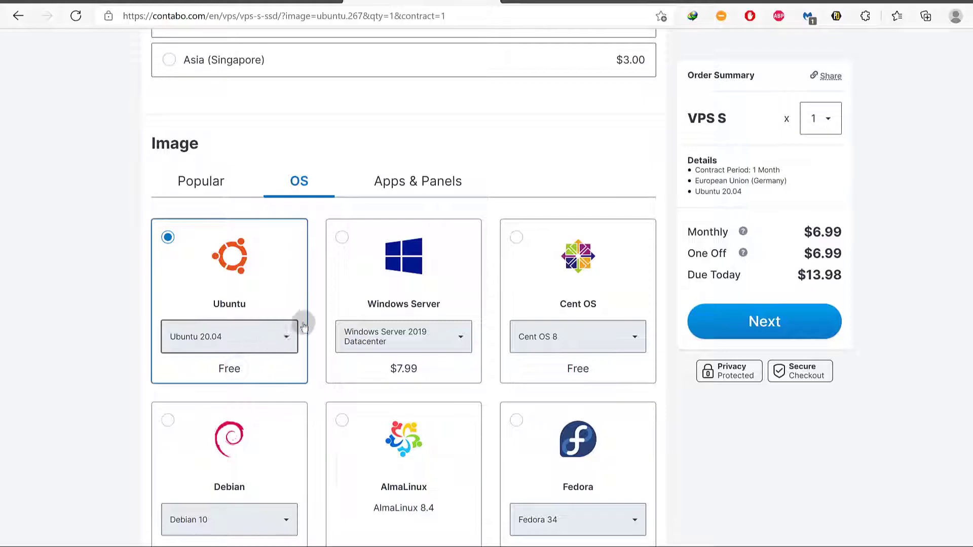
scroll(314, 307, down, 9)
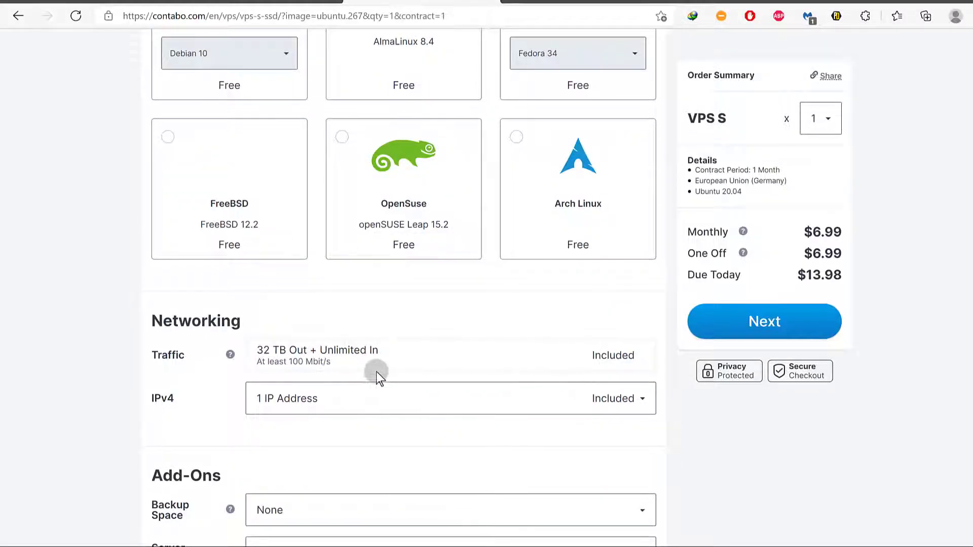
Step: Try an additional IPv4 address, then revert to the single included IP
scroll(380, 377, down, 3)
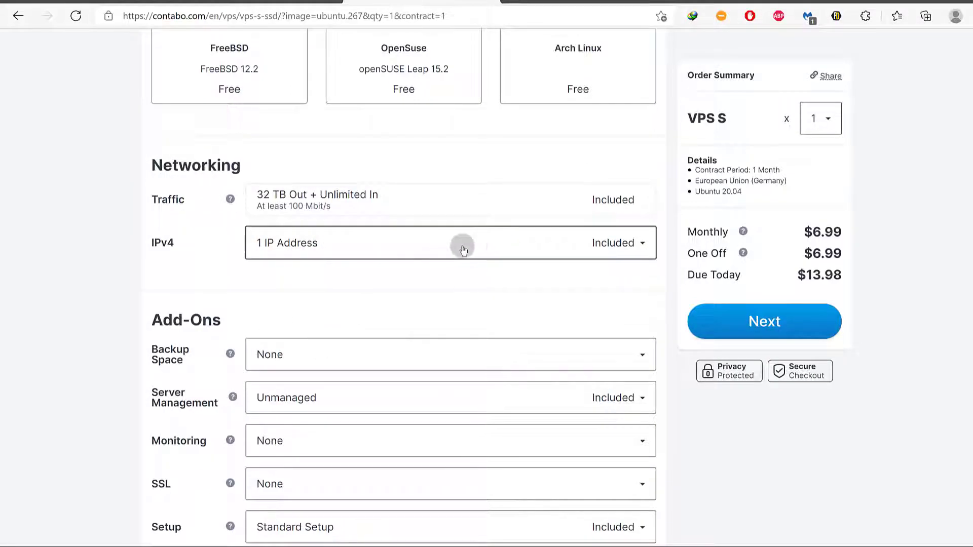
click(459, 249)
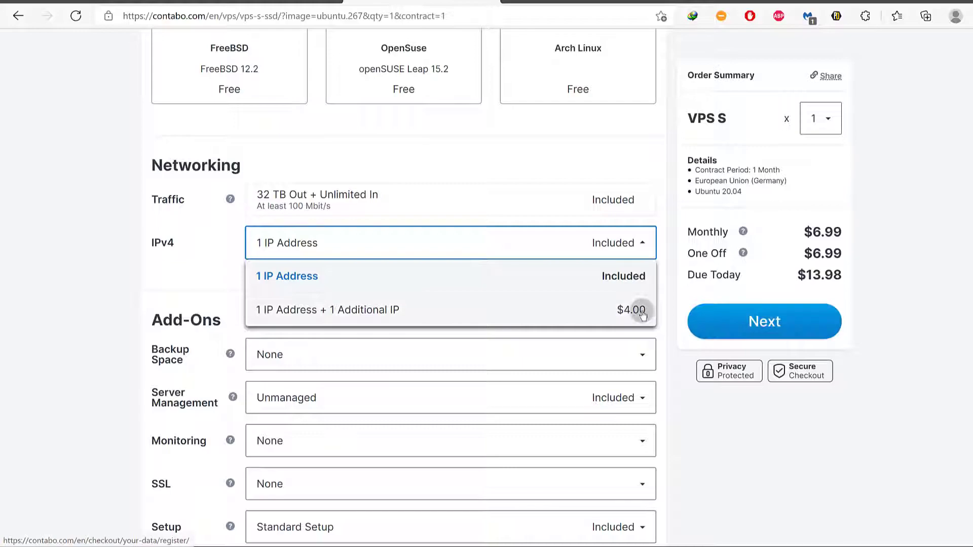
click(615, 311)
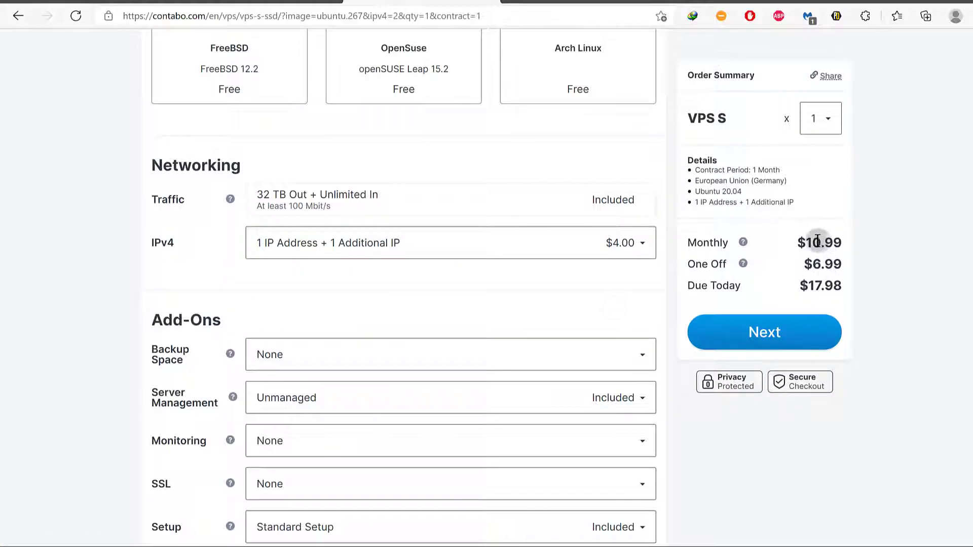
click(621, 243)
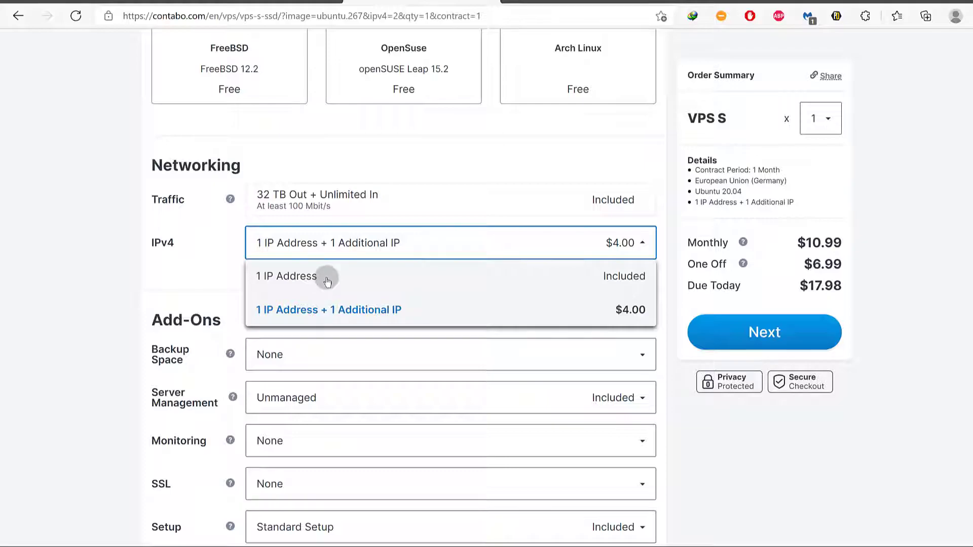
click(309, 277)
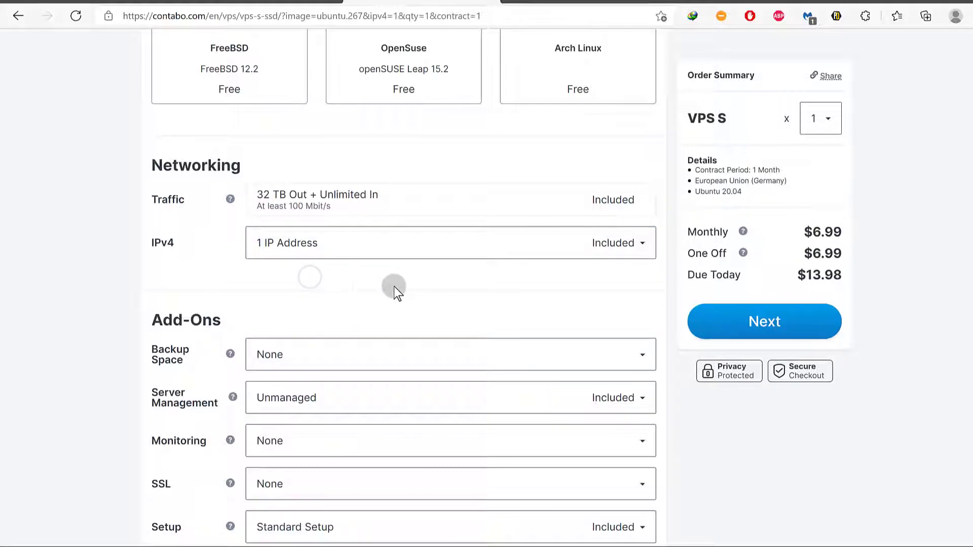
Step: Go through backup space, server management and monitoring, ending unmanaged with no backup or monitoring
scroll(394, 287, down, 2)
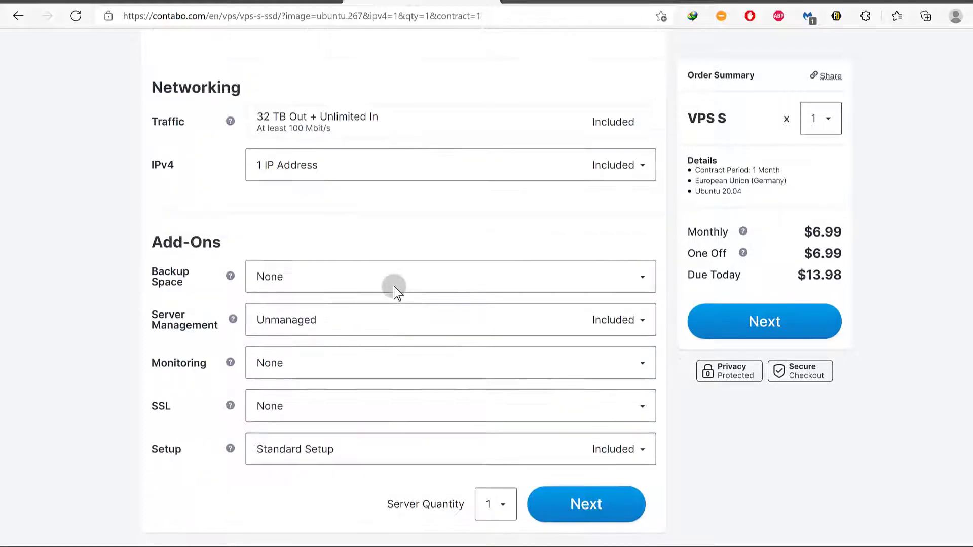
click(355, 284)
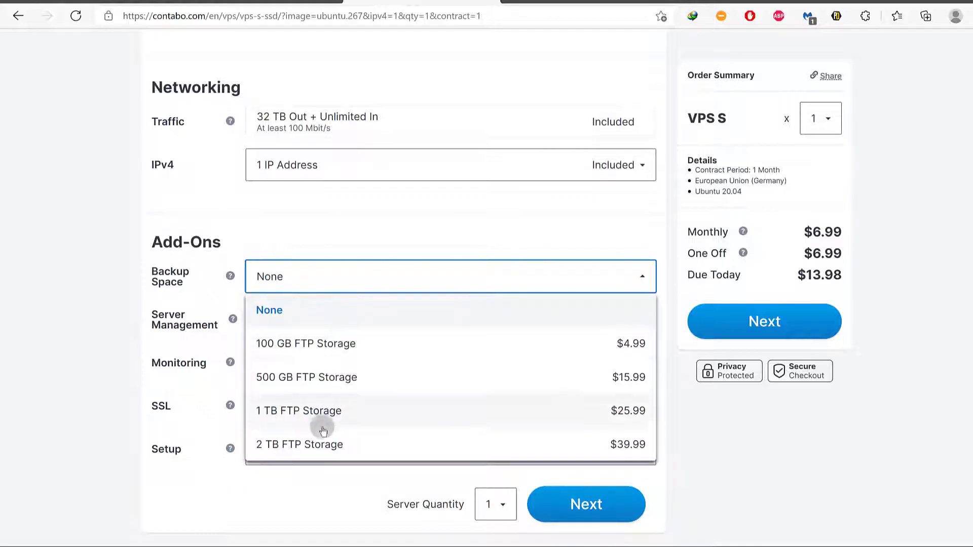
click(111, 382)
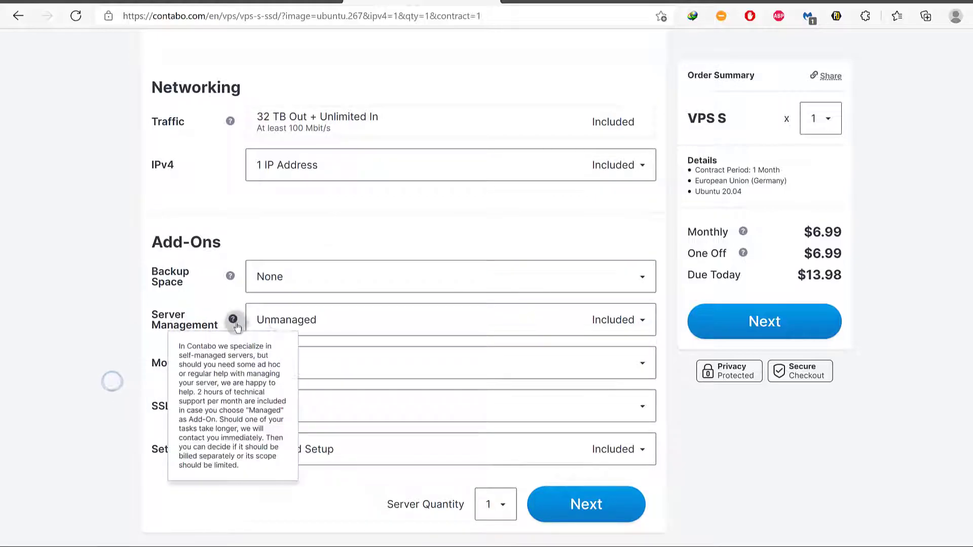
click(383, 328)
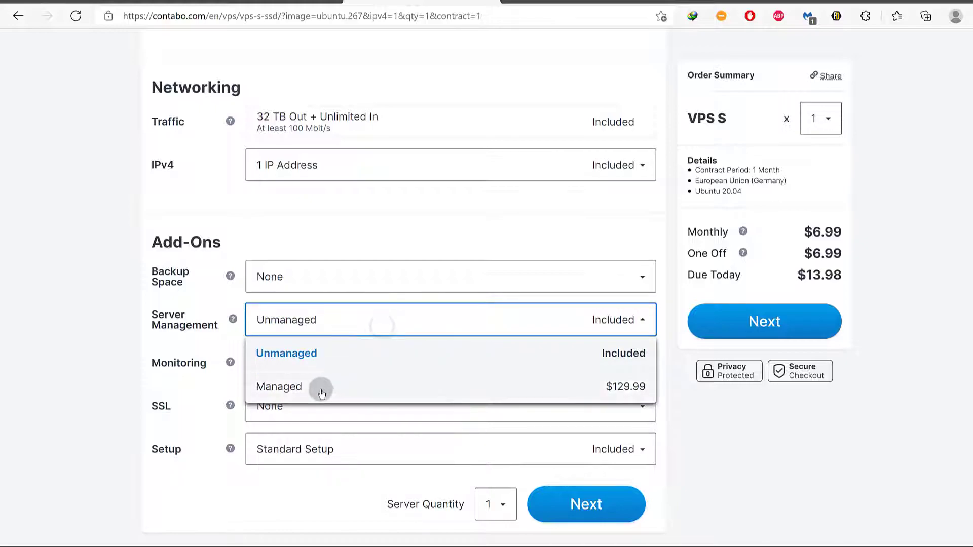
click(597, 387)
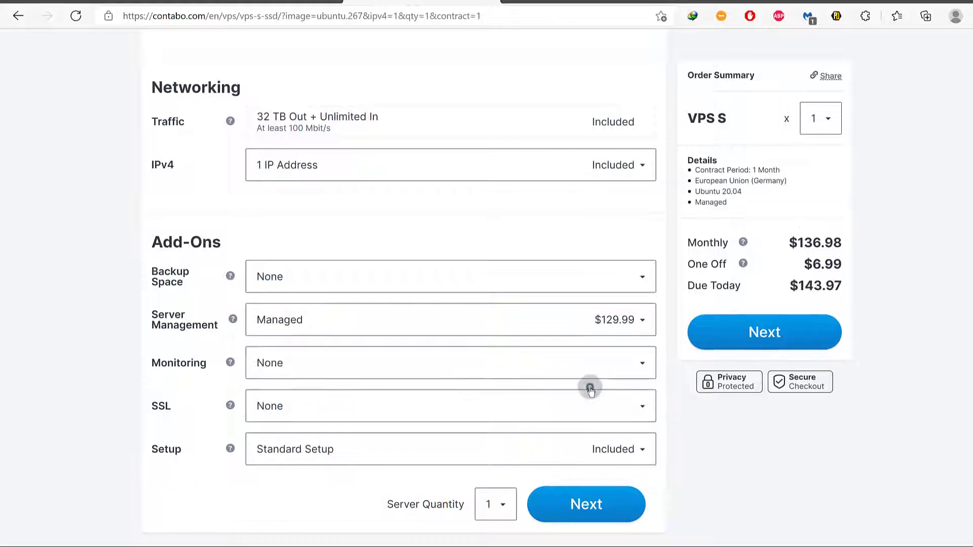
click(313, 369)
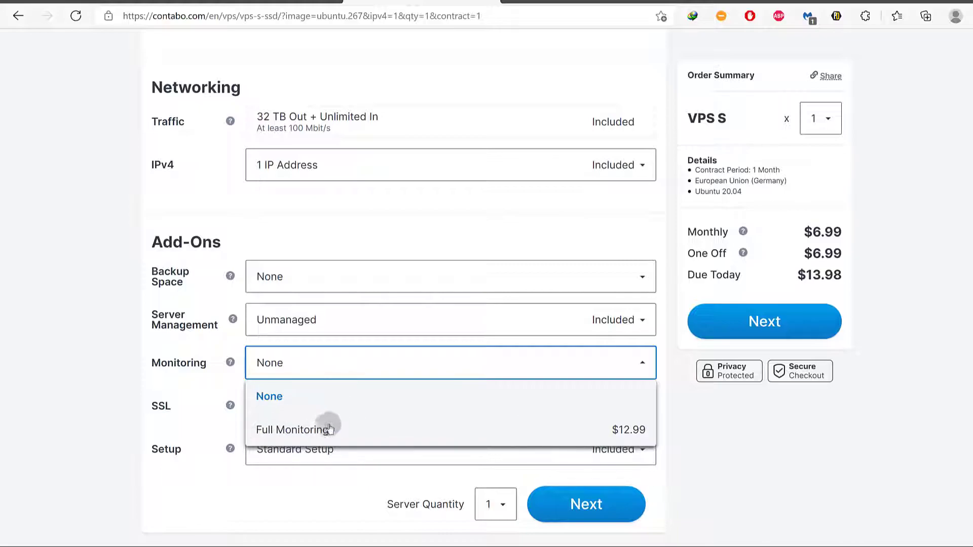
click(280, 397)
Step: Keep SSL at None, Standard Setup, and server quantity at 1
click(296, 409)
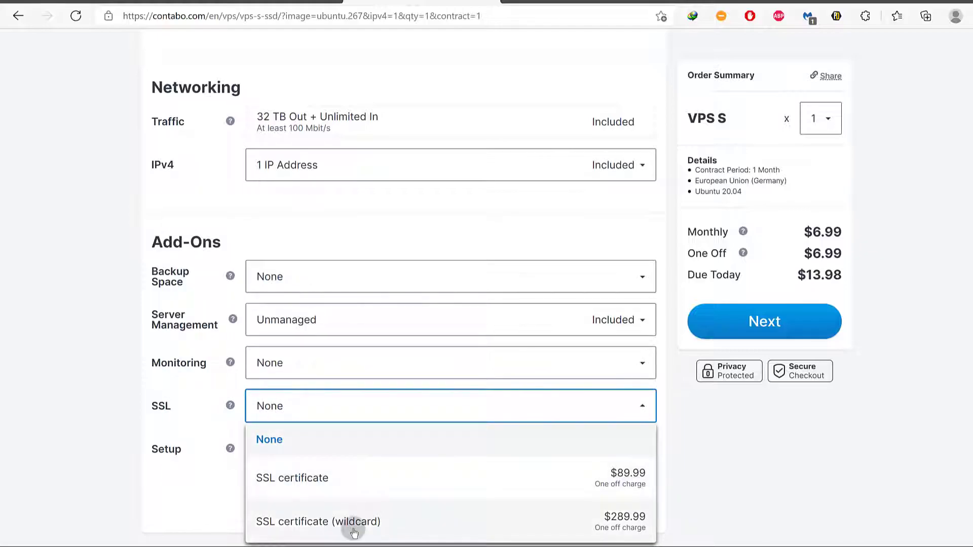
scroll(353, 531, down, 1)
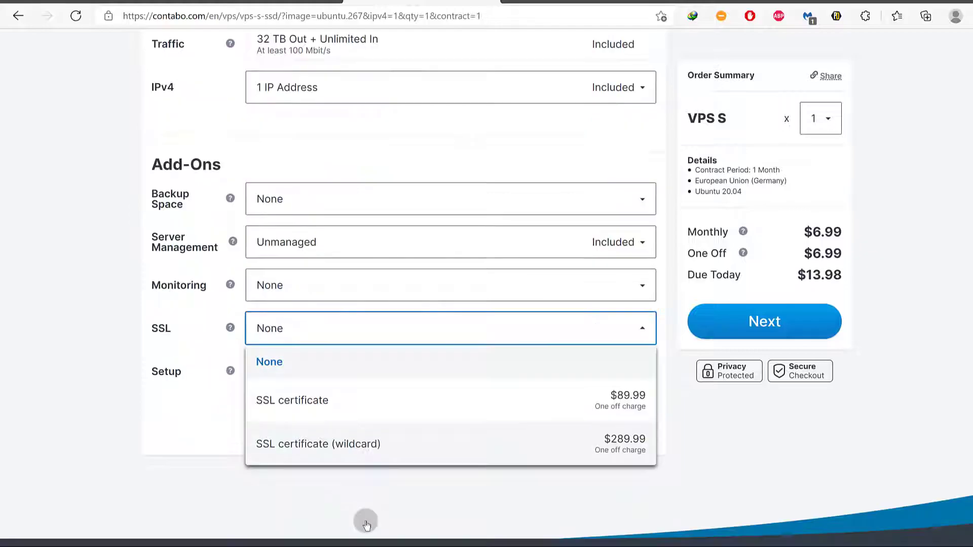
click(283, 367)
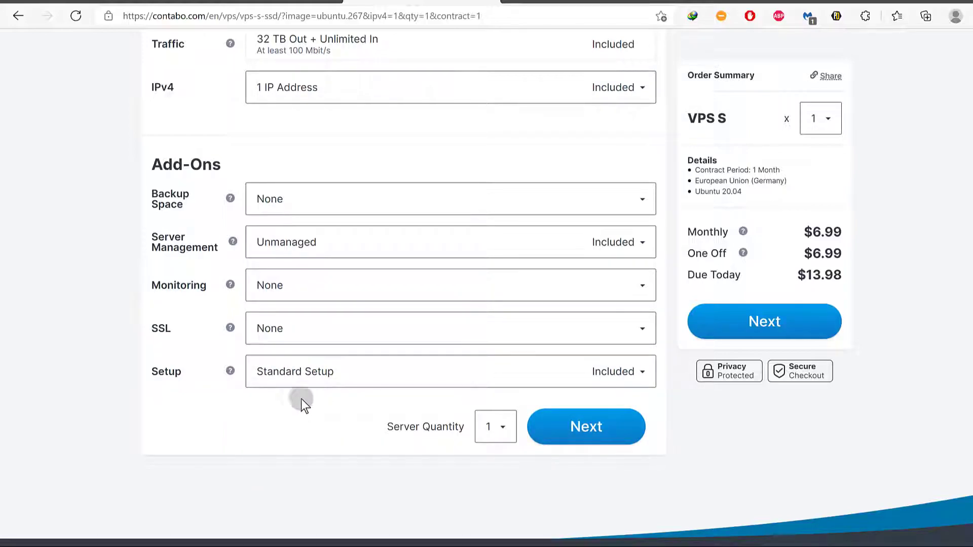
click(282, 327)
click(283, 327)
click(350, 370)
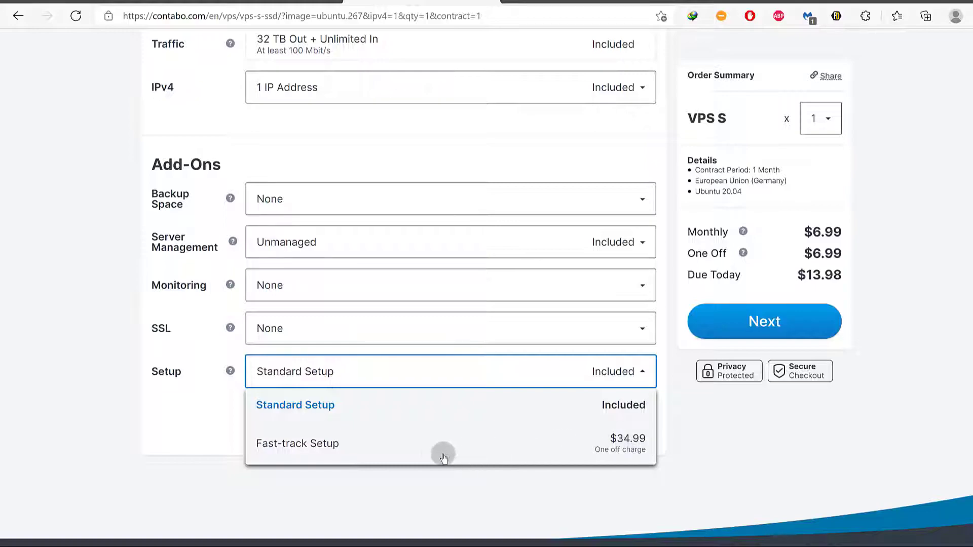
click(207, 438)
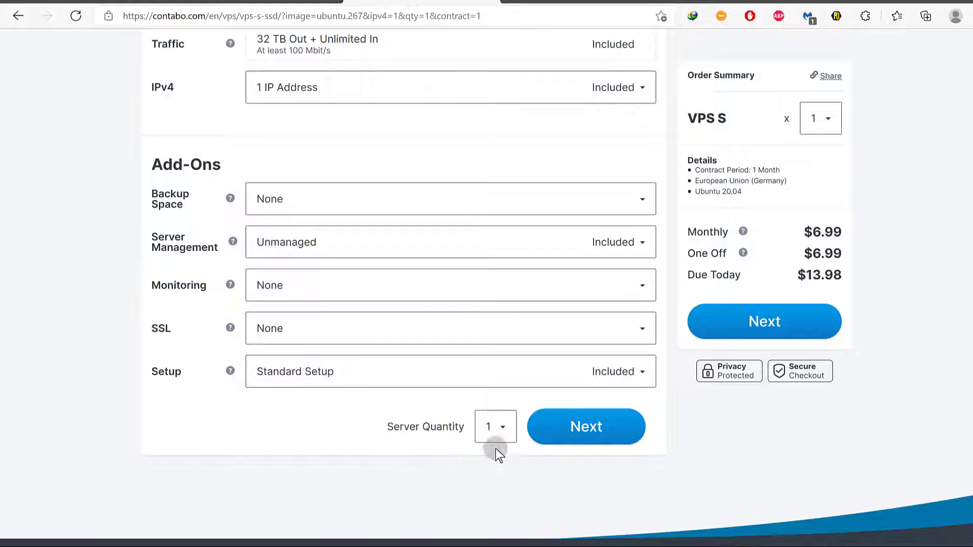
click(504, 427)
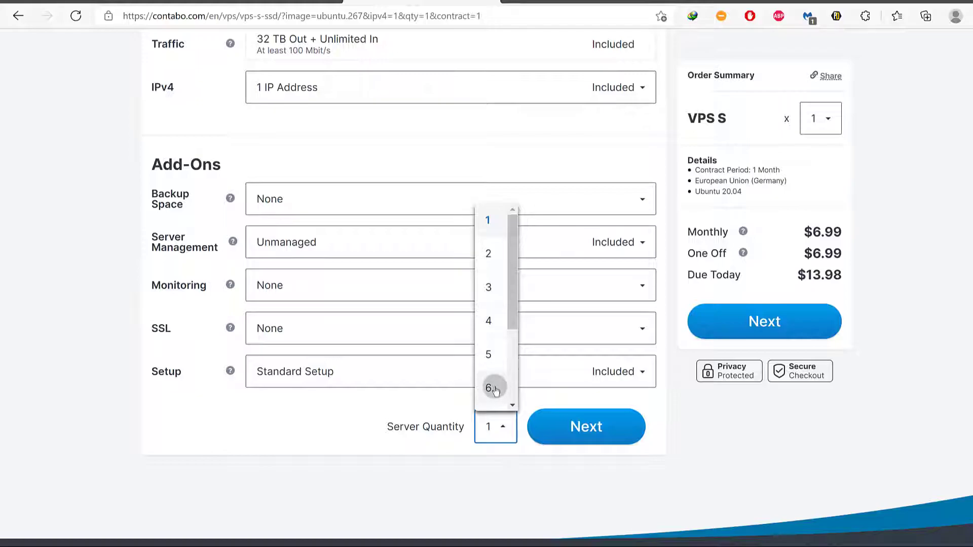
click(517, 481)
Step: Review the $13.98 configuration and continue to checkout with Next
scroll(742, 475, up, 8)
scroll(512, 320, down, 12)
scroll(428, 348, up, 5)
scroll(286, 474, up, 2)
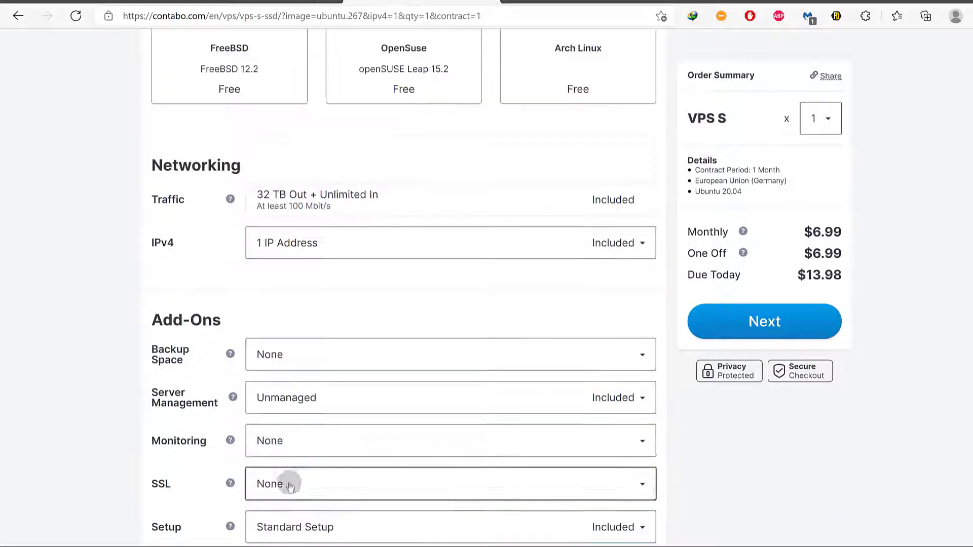
scroll(351, 417, up, 12)
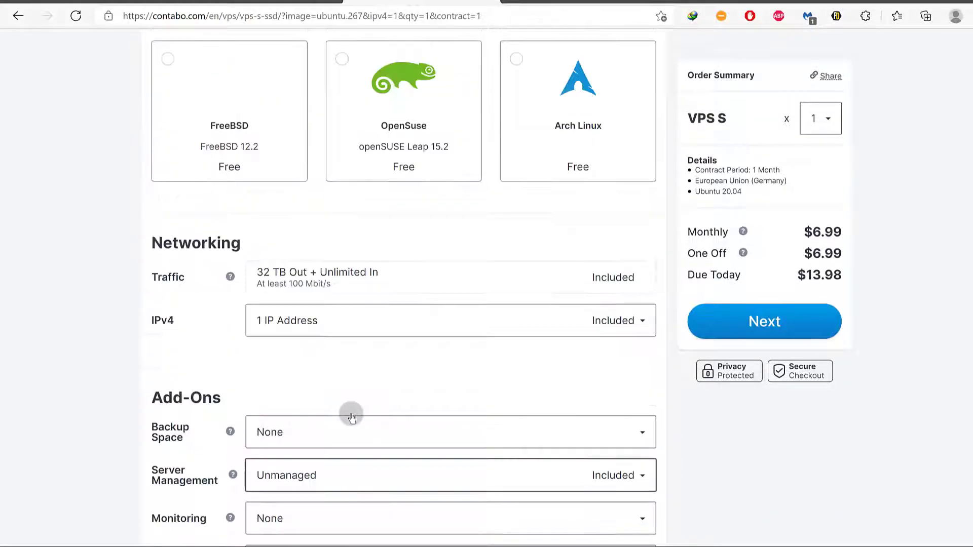
scroll(357, 417, up, 9)
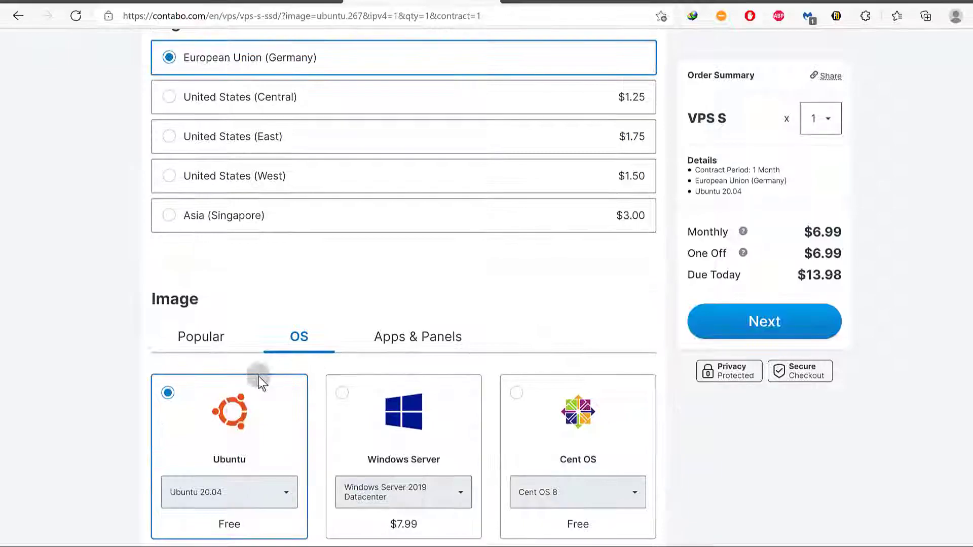
scroll(763, 325, down, 2)
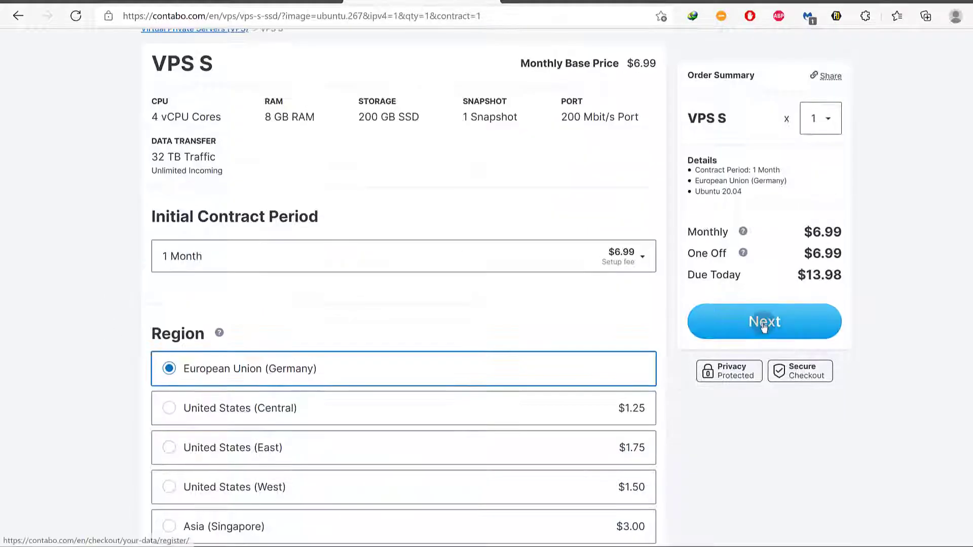
click(764, 323)
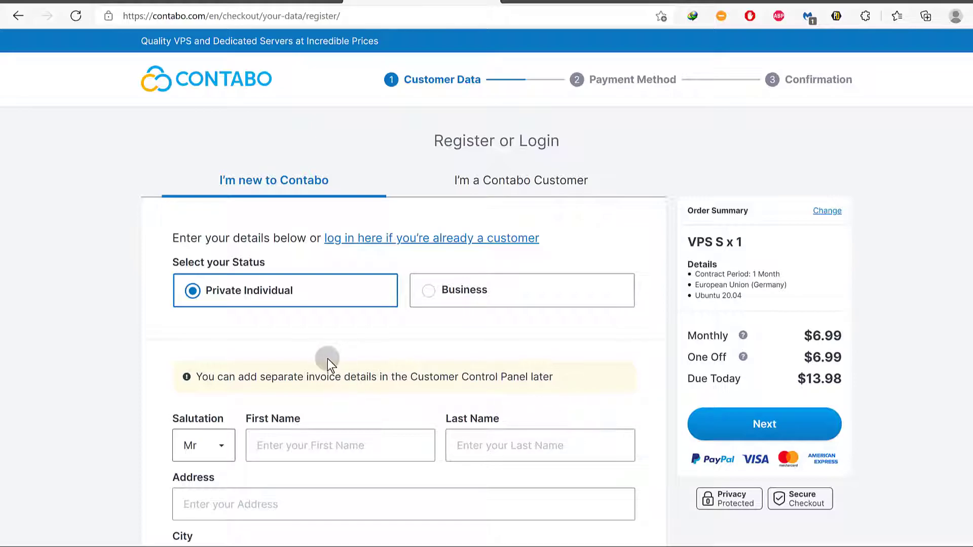
Step: Look over the Register or Login form, then start a new browser tab on the Microsoft start page
scroll(319, 333, down, 12)
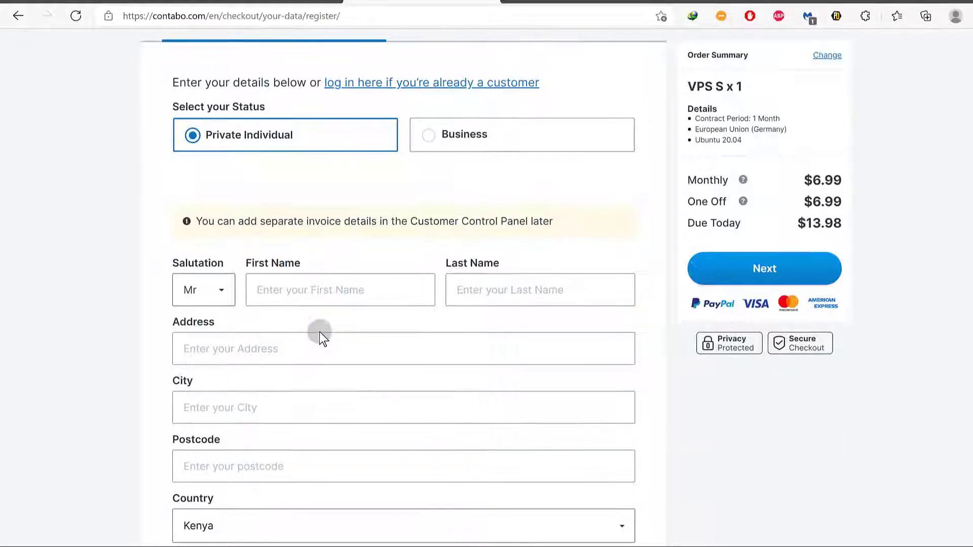
scroll(320, 326, up, 9)
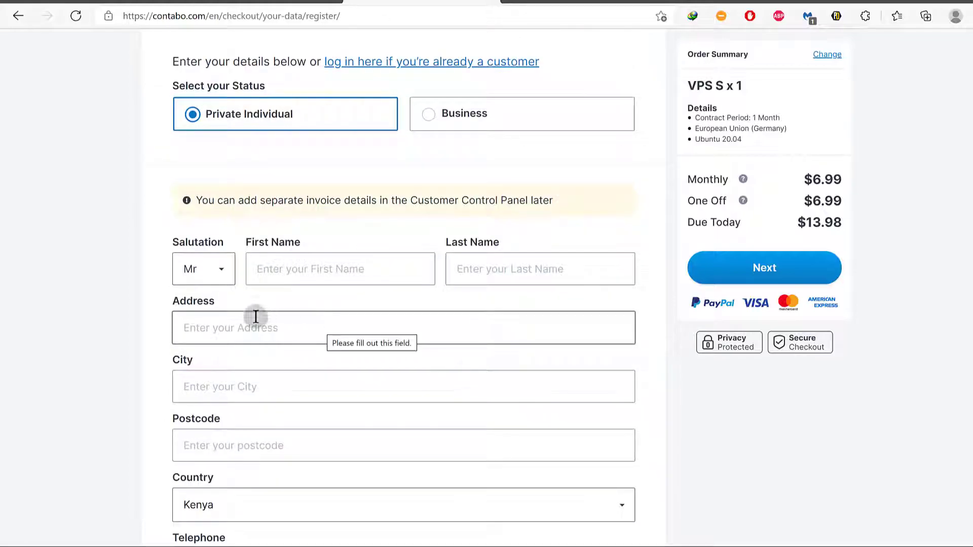
scroll(313, 427, down, 3)
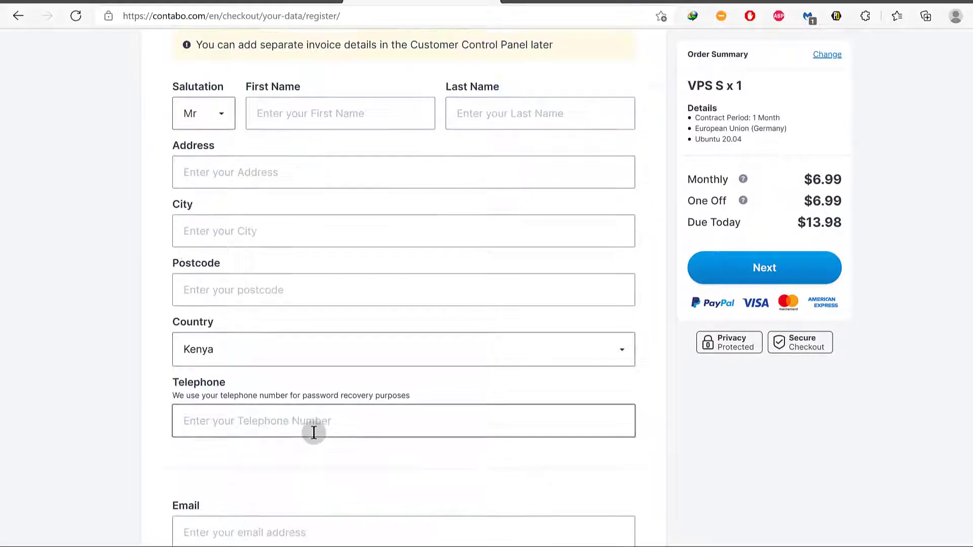
scroll(314, 433, down, 3)
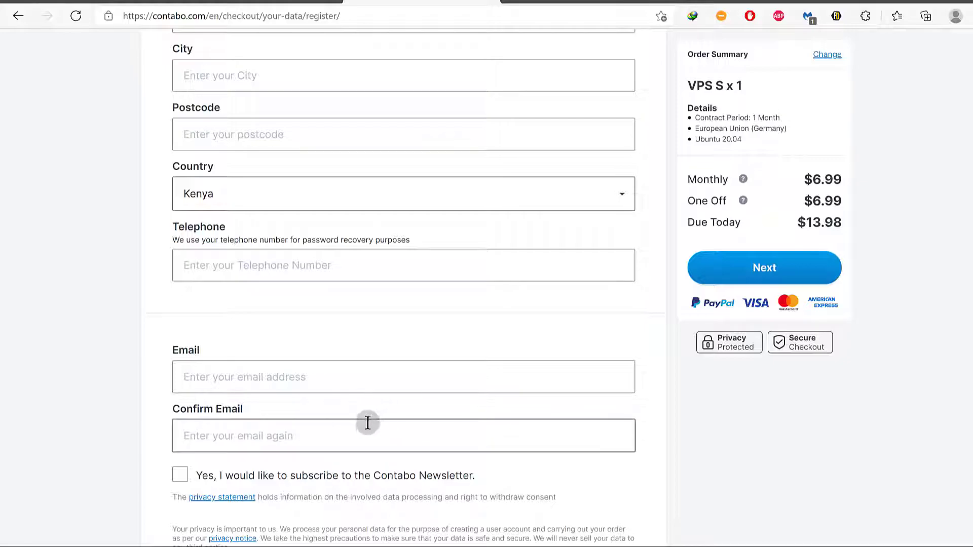
scroll(302, 394, up, 10)
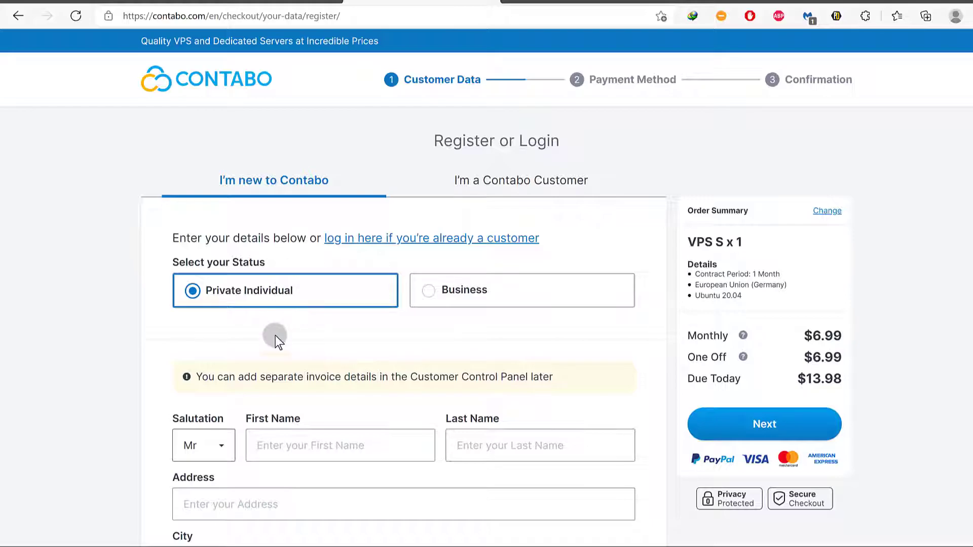
scroll(382, 432, down, 5)
scroll(413, 417, up, 5)
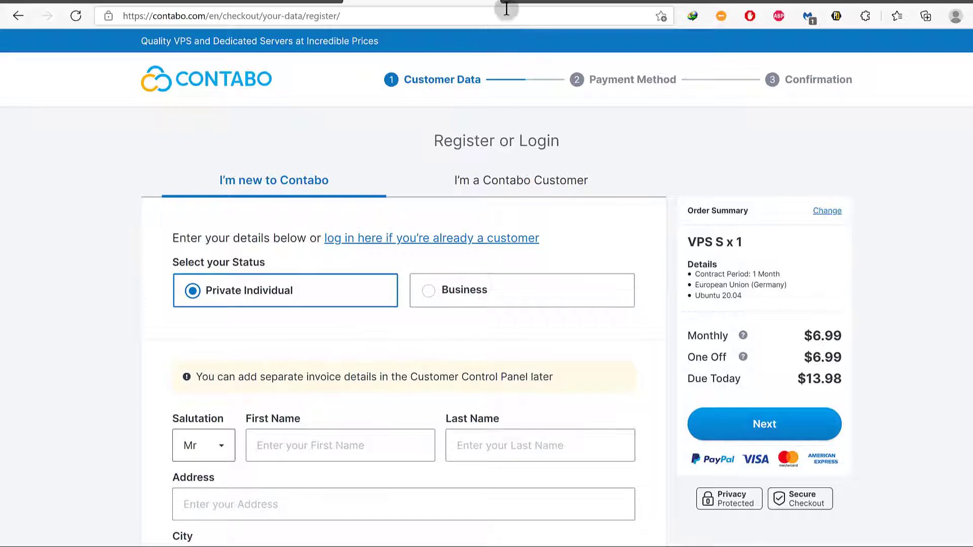
click(522, 4)
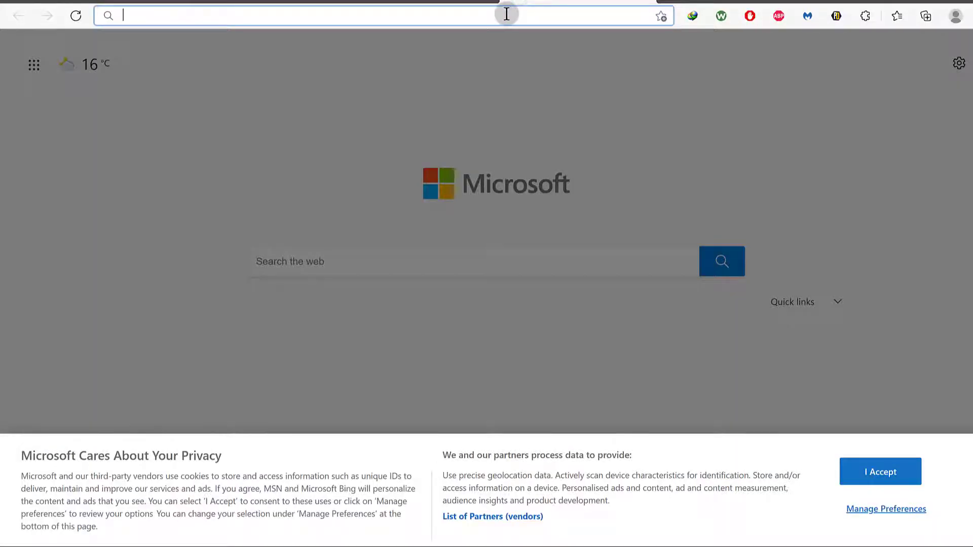
Step: Load my.contabo.com in the new tab to reach the control panel login page
text(m)
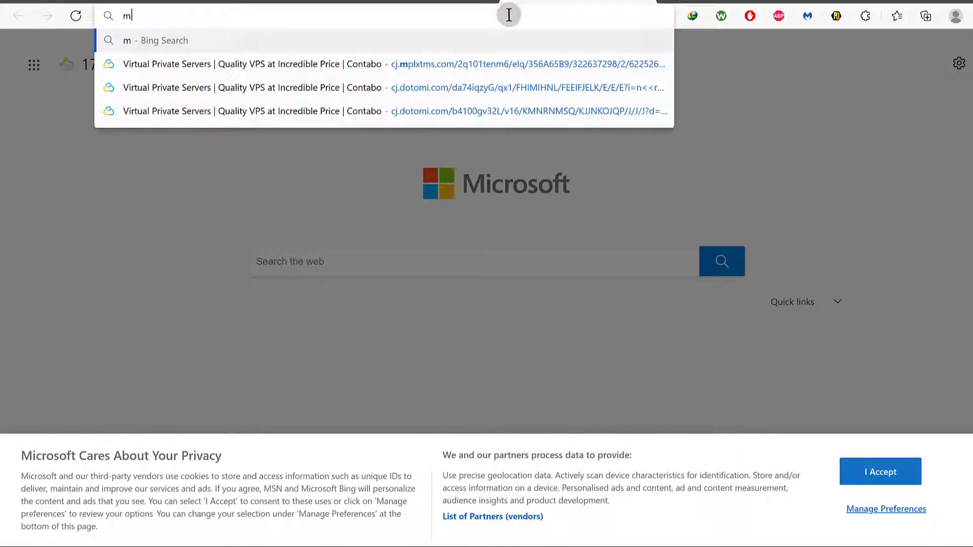
text(y.con)
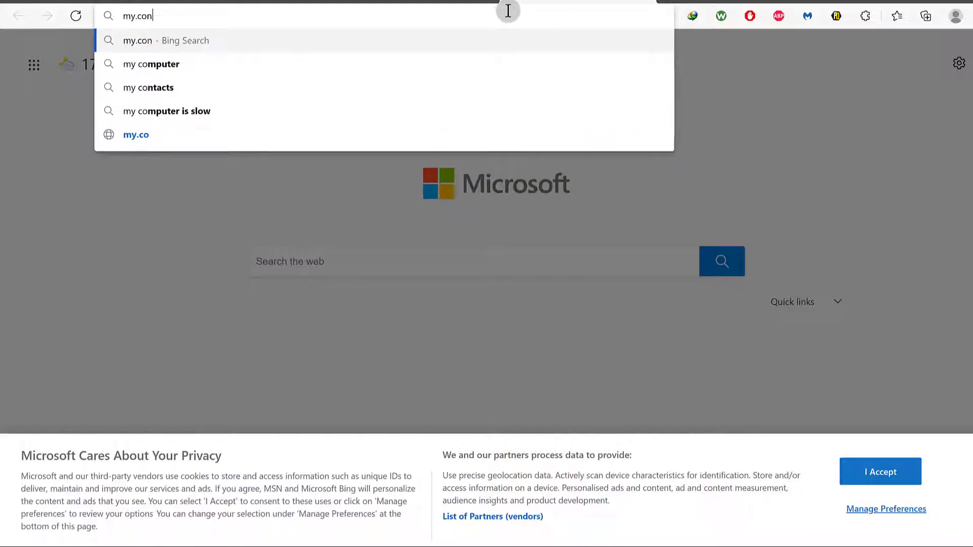
text(tabo.com)
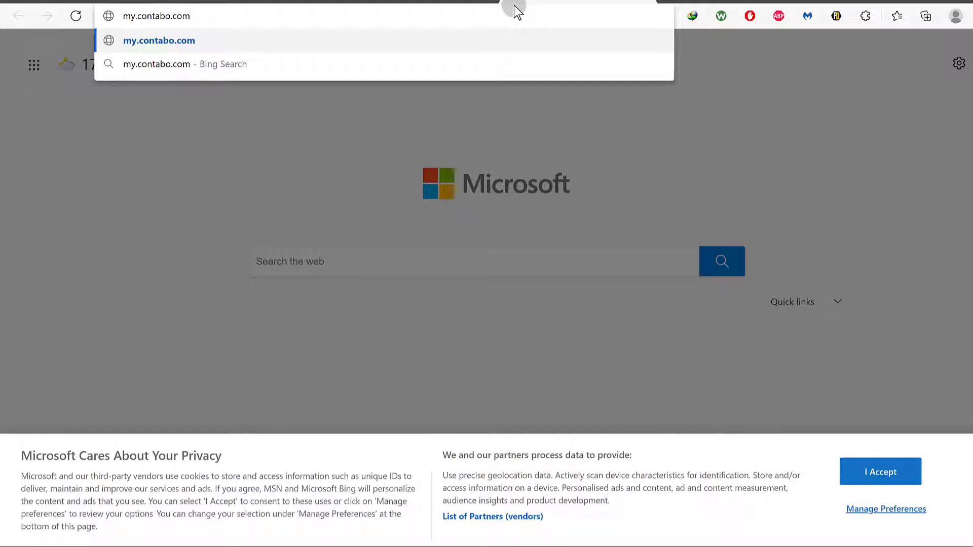
key(Return)
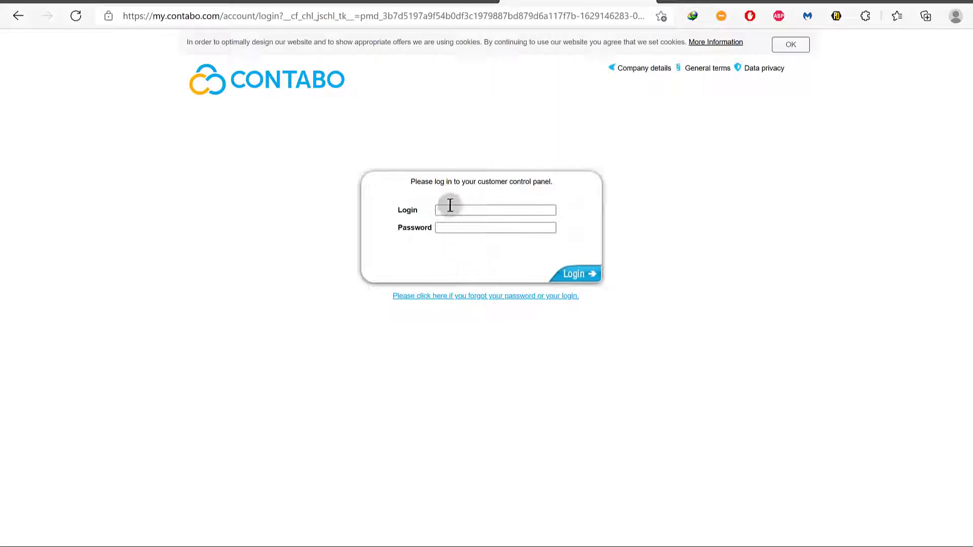
Step: Back on the checkout tab, switch to the existing-customer login and fill in the account email and password
click(455, 2)
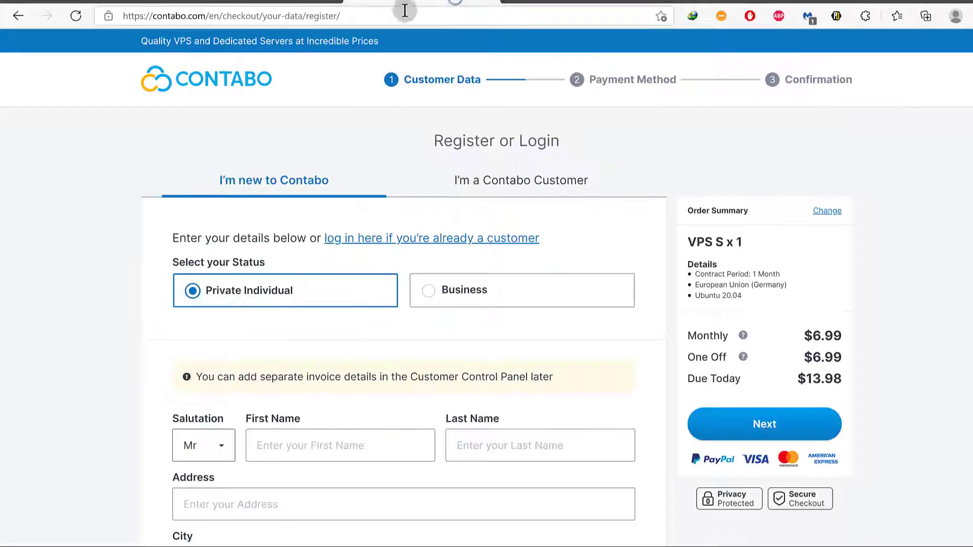
click(367, 243)
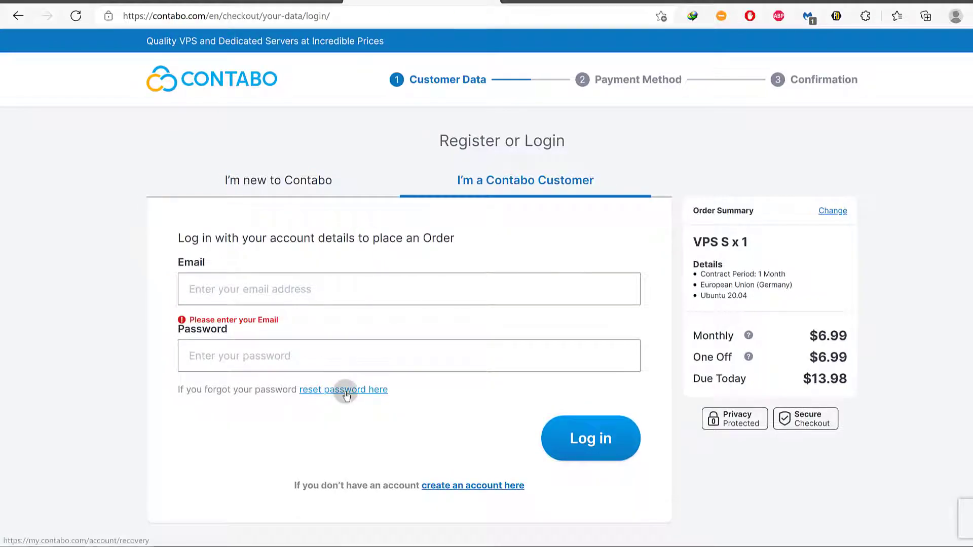
click(346, 393)
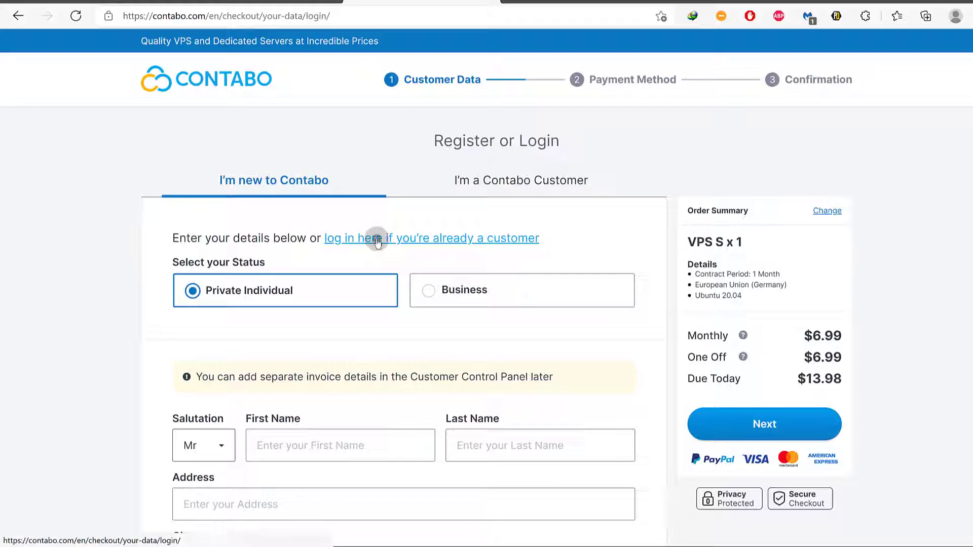
click(376, 241)
click(485, 486)
click(168, 289)
click(257, 350)
click(197, 305)
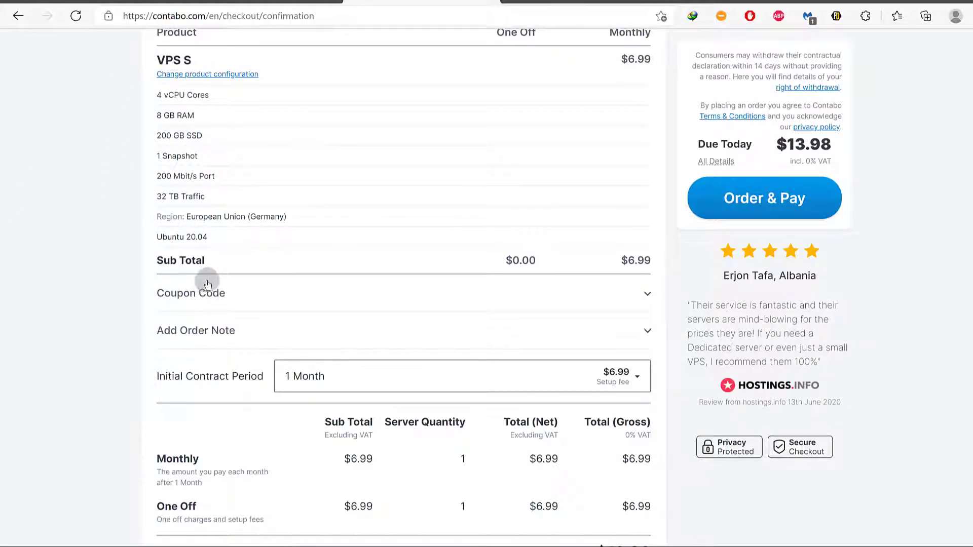
Step: Check the $13.98 total and place the VPS S order with Order & Pay
scroll(465, 371, up, 2)
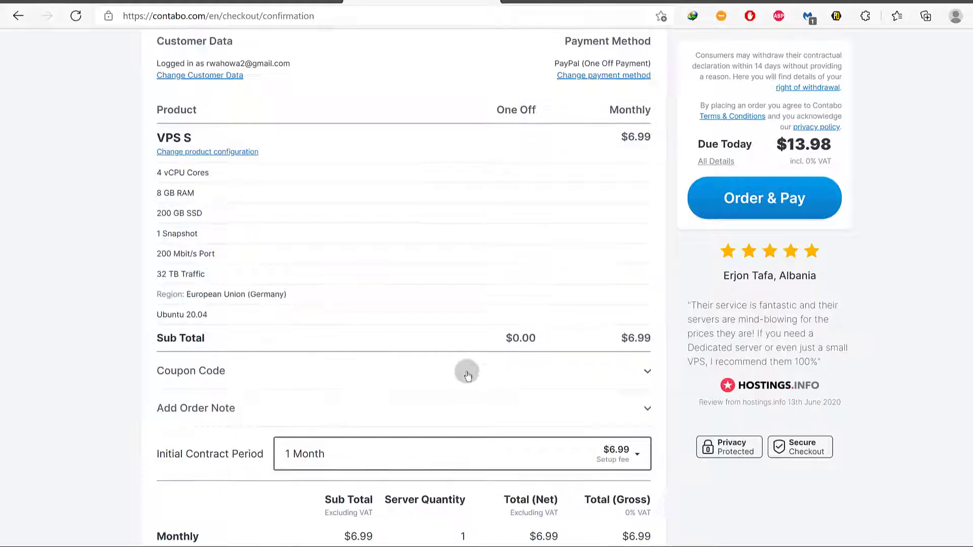
scroll(464, 372, down, 3)
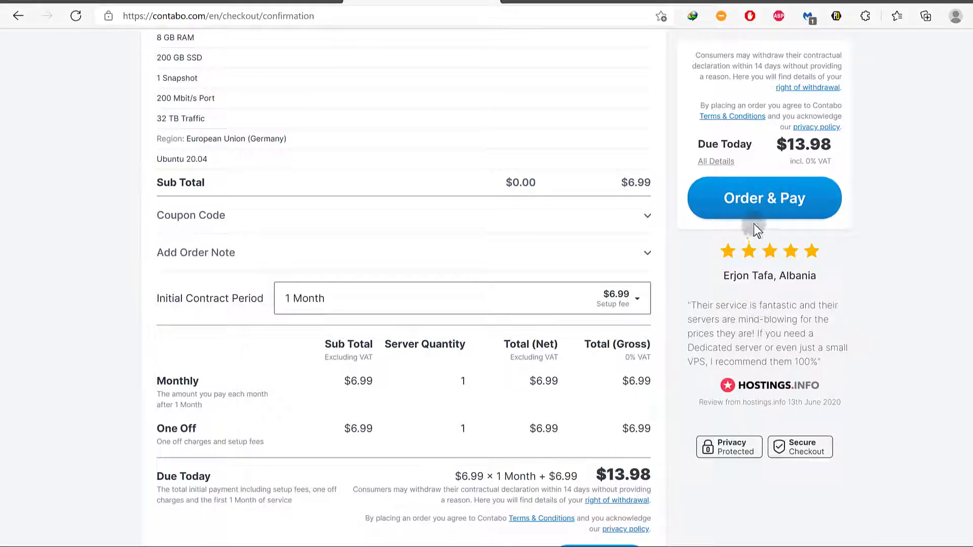
click(746, 208)
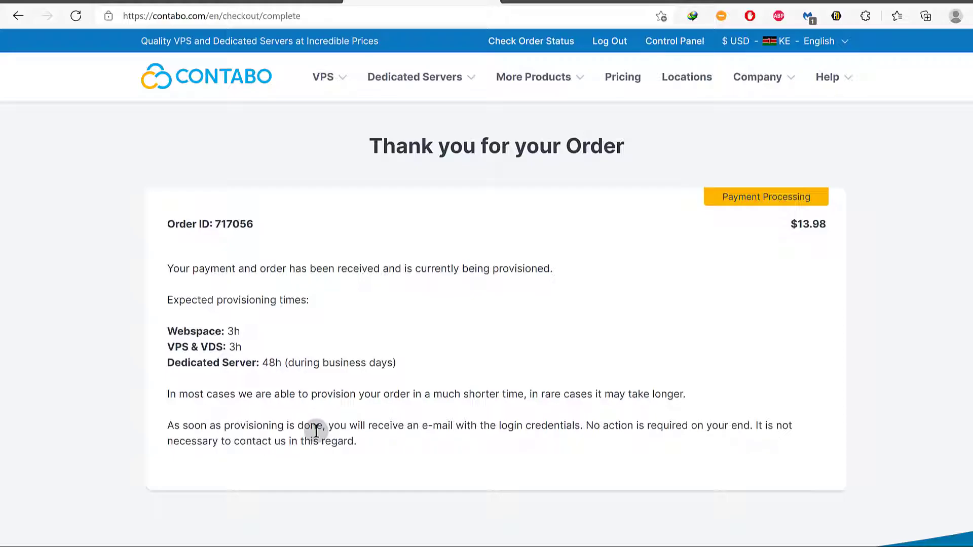
Step: Highlight the note saying login credentials will arrive by e-mail
drag(422, 428, 453, 428)
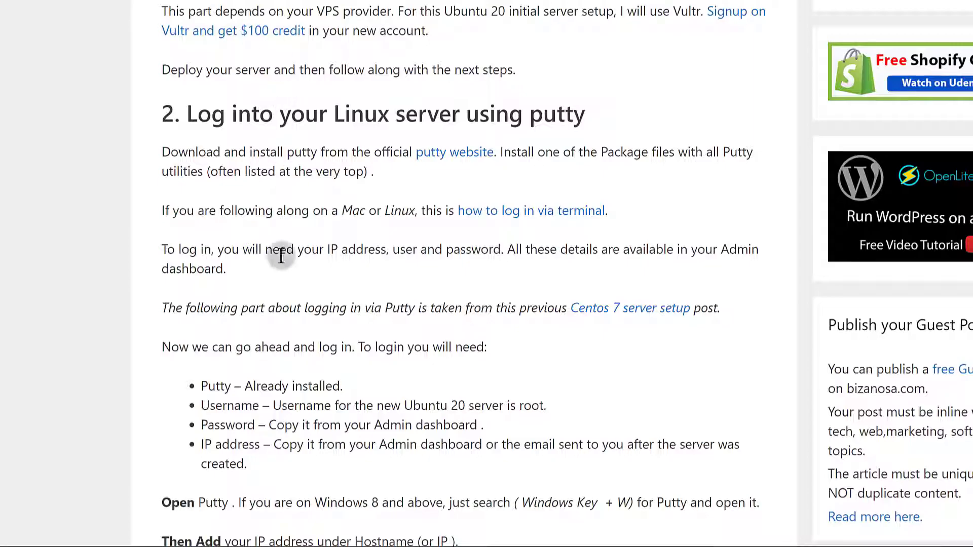
Step: Scroll the Bizanosa guide from its title through the PuTTY login steps to section 3
scroll(299, 355, up, 15)
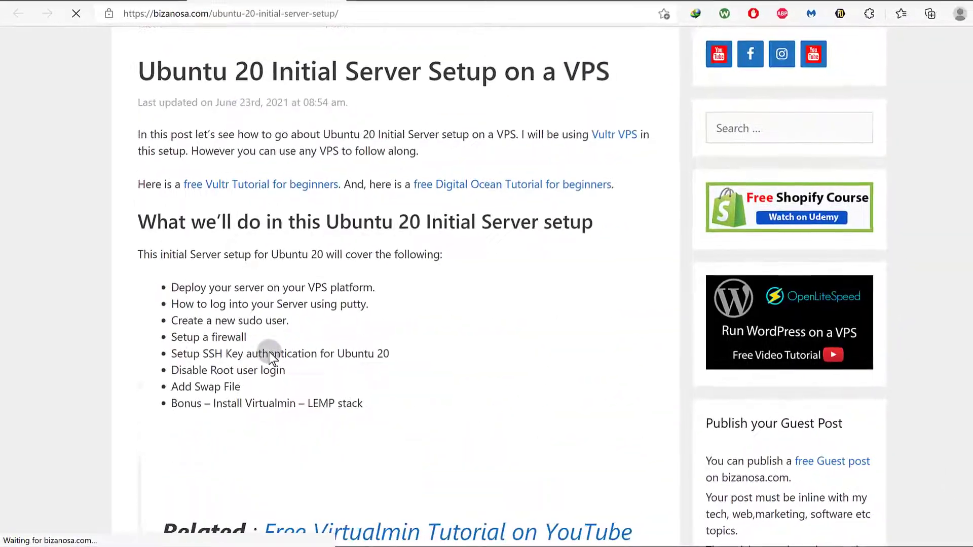
scroll(255, 355, down, 2)
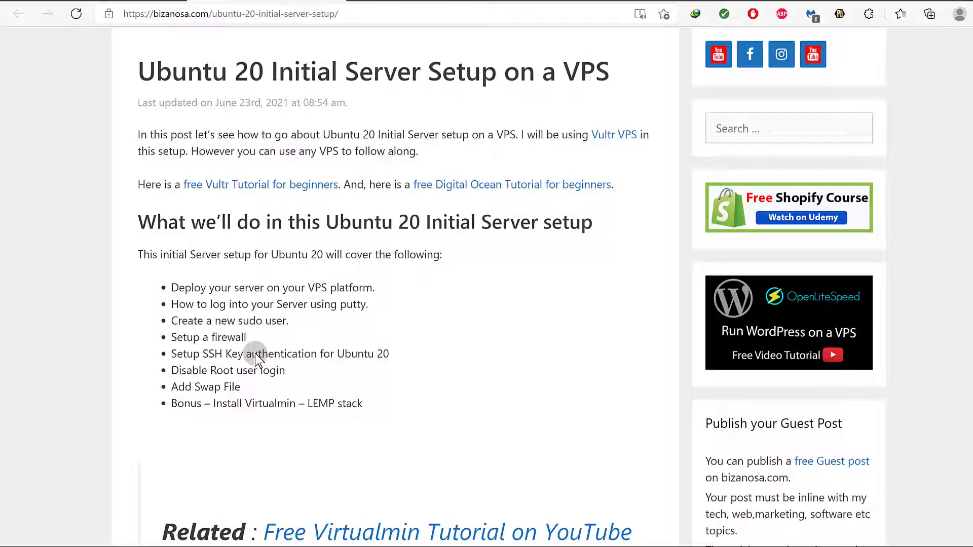
scroll(272, 266, down, 9)
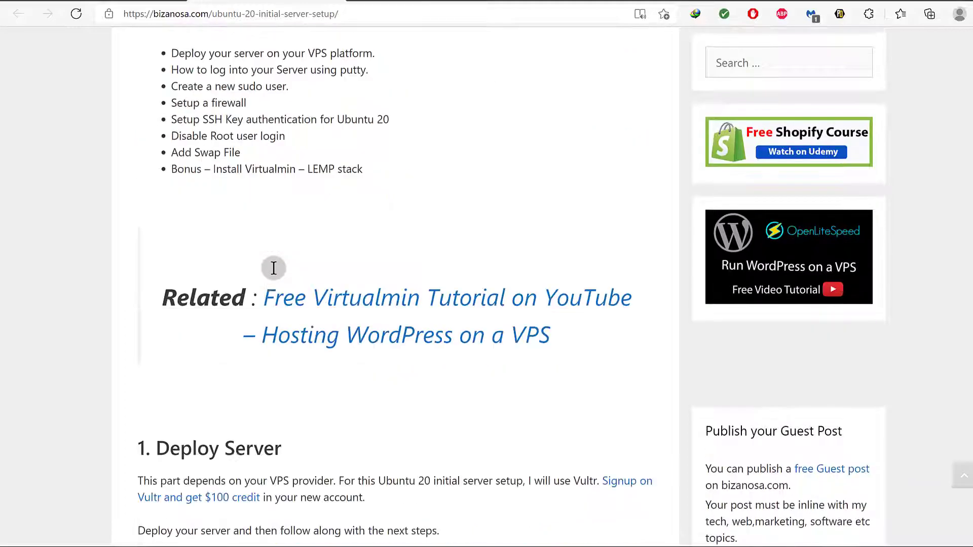
scroll(273, 268, up, 11)
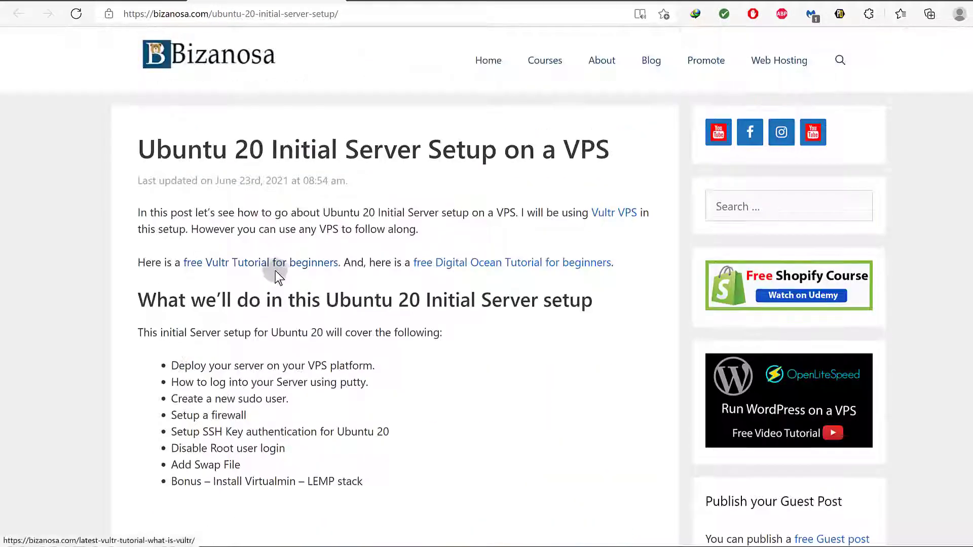
scroll(278, 274, down, 1)
scroll(279, 272, down, 20)
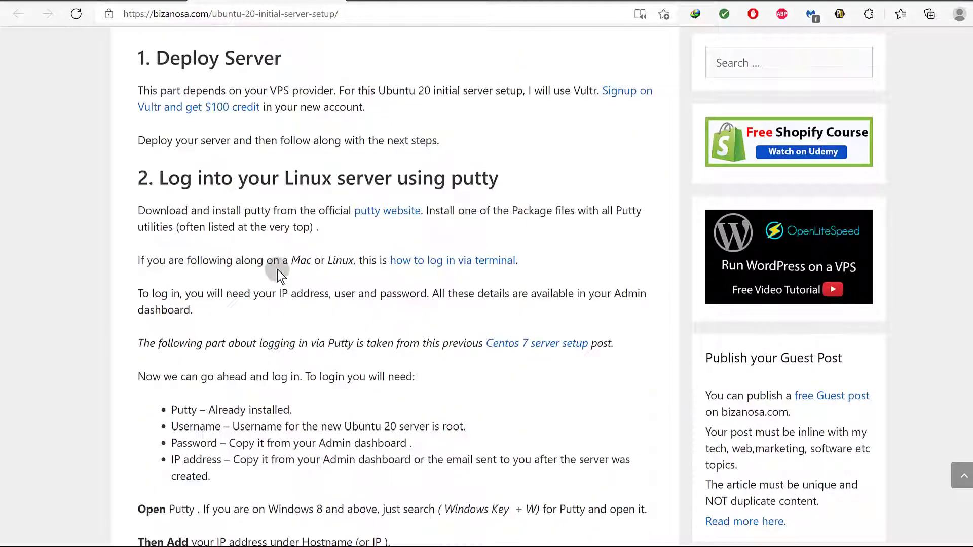
scroll(278, 269, down, 5)
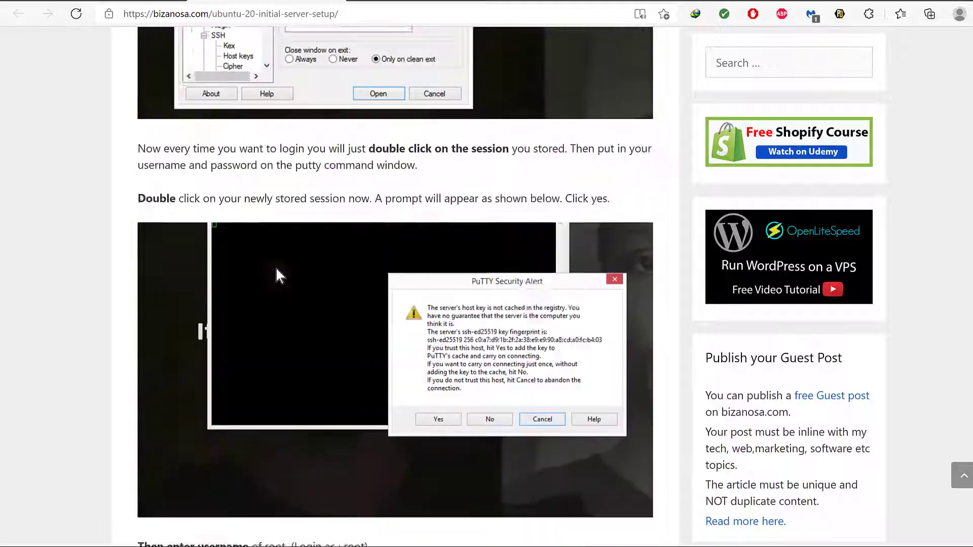
scroll(319, 398, down, 9)
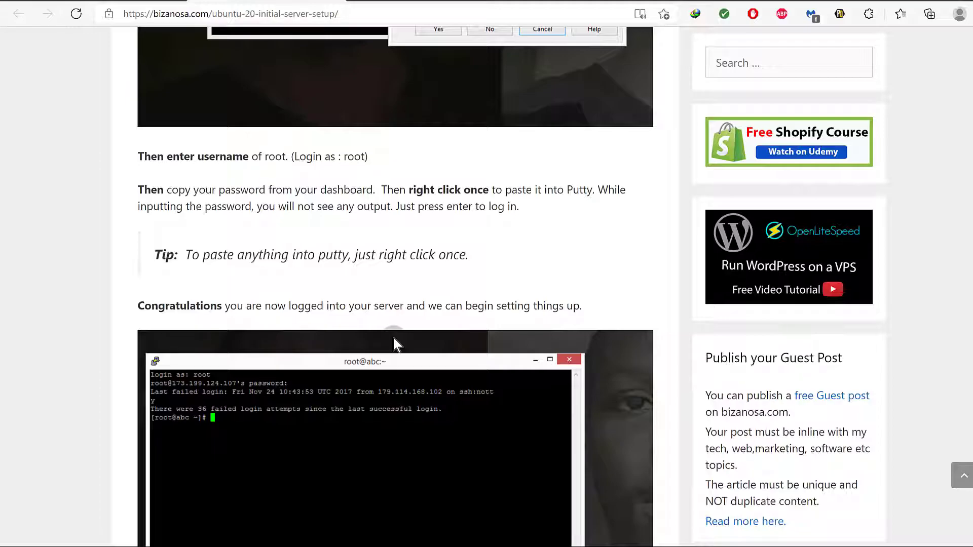
scroll(367, 385, down, 3)
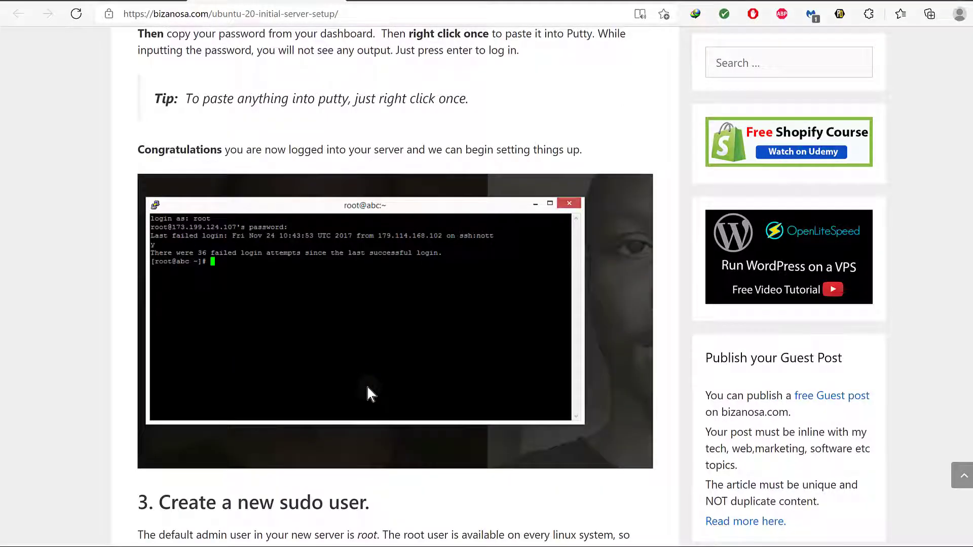
scroll(367, 392, down, 3)
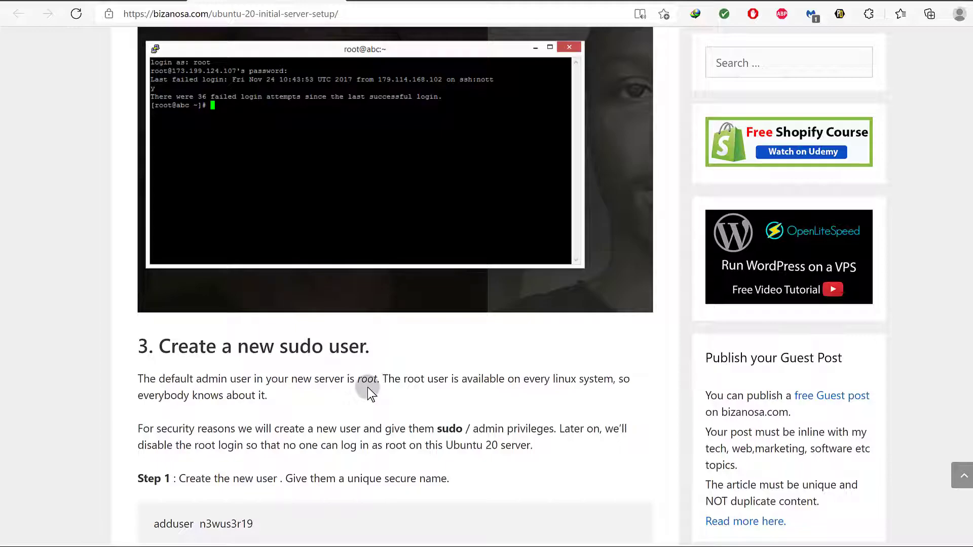